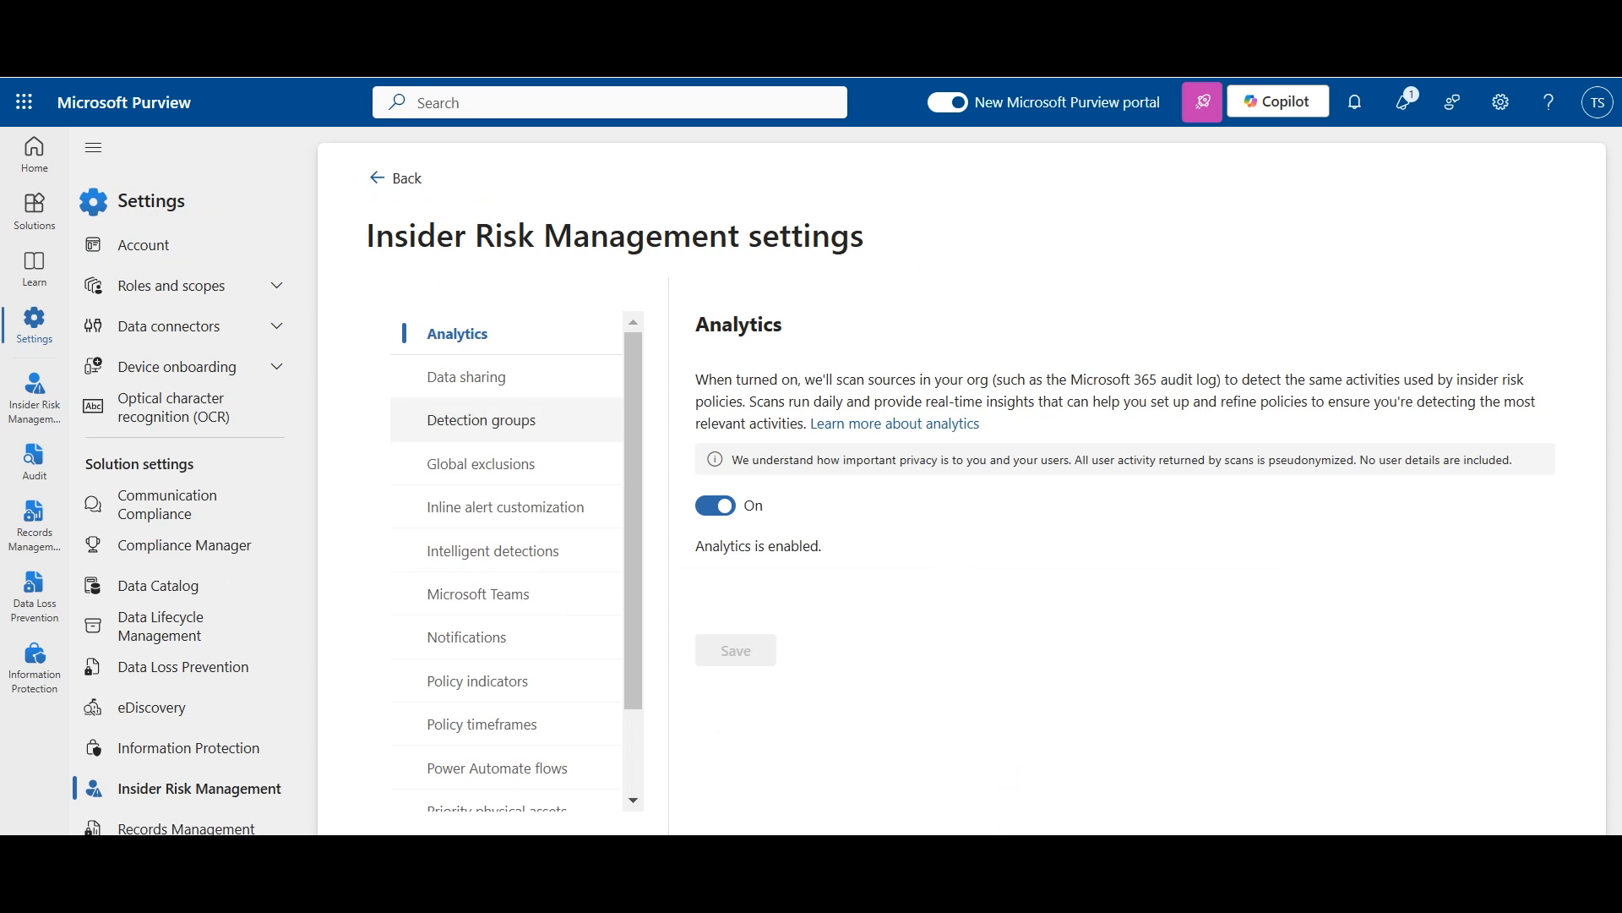
Open the file path detection groups in the Insider Risk Management settings and read their description.
click(481, 420)
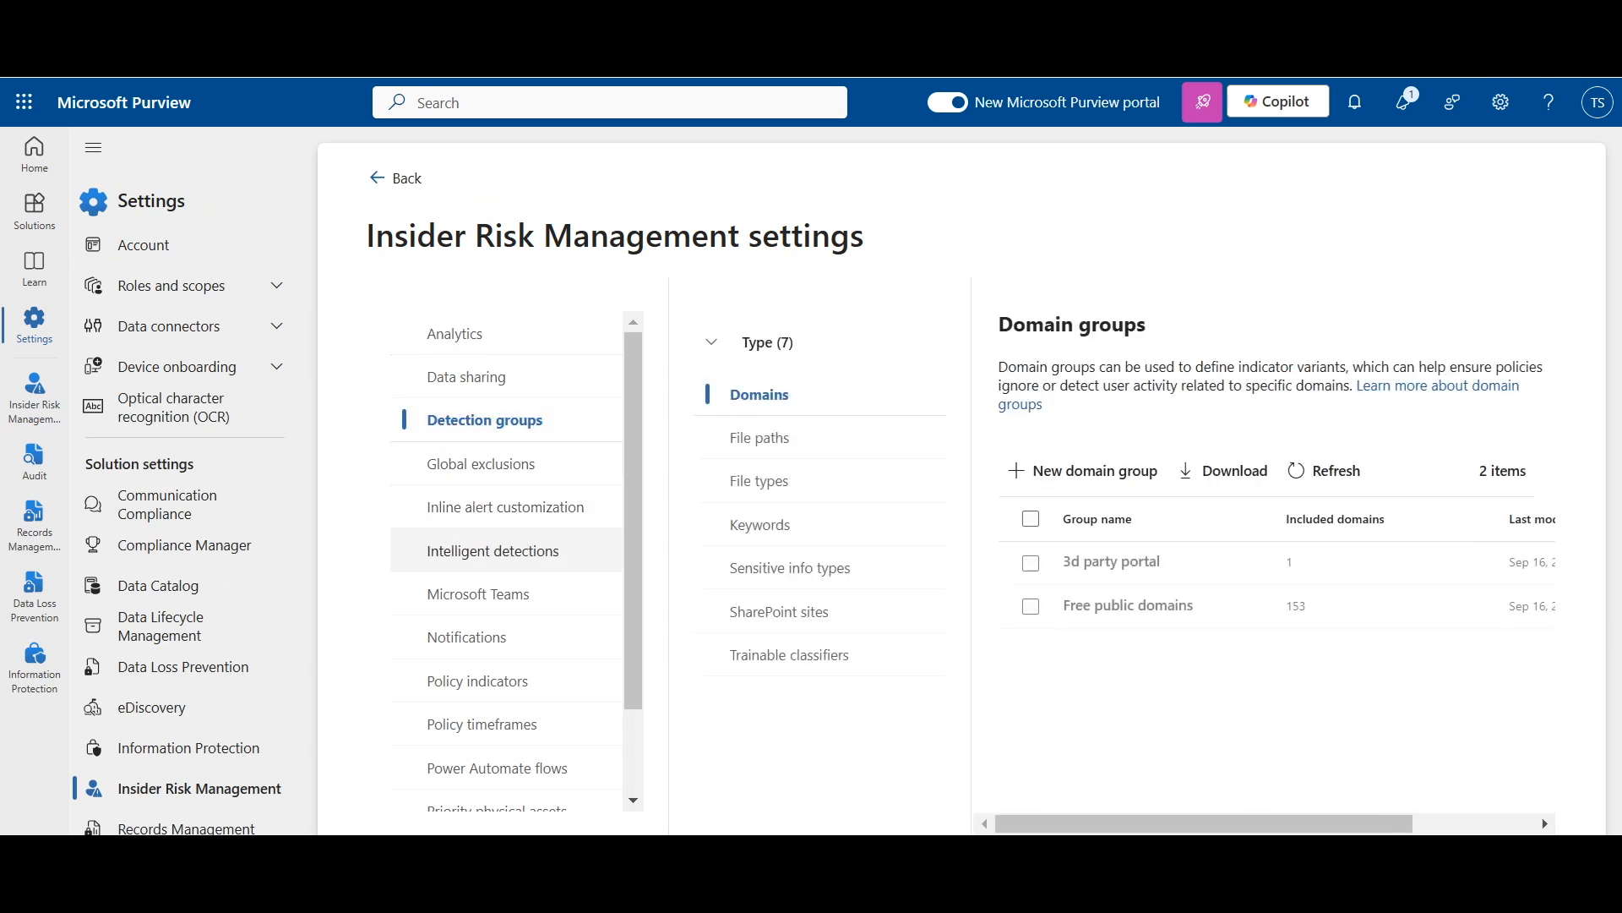
click(761, 437)
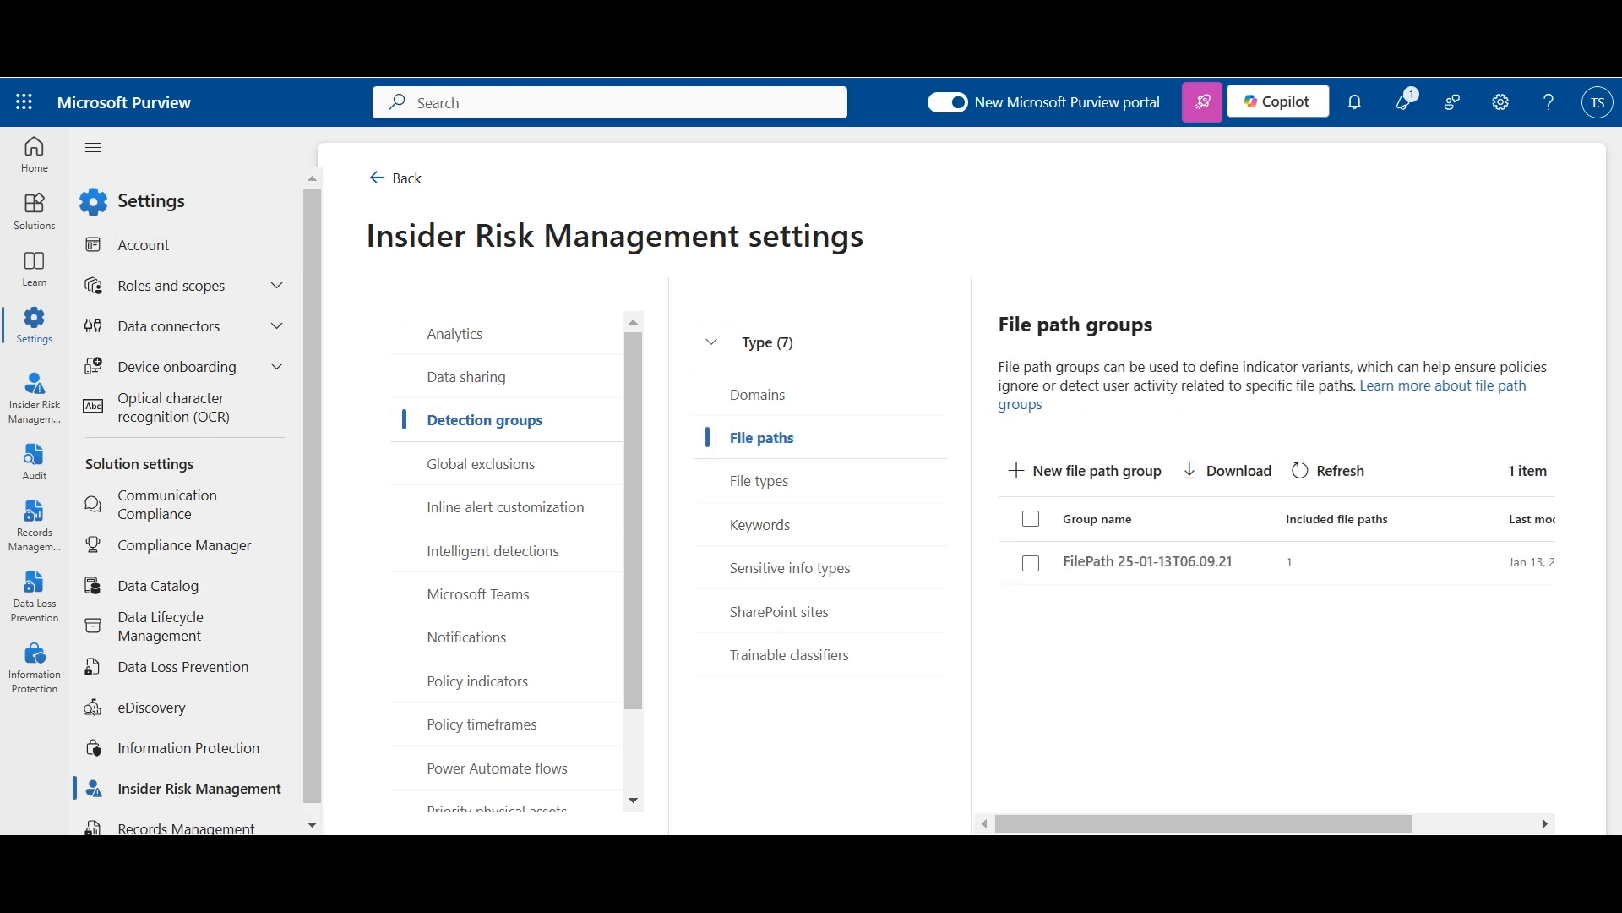
click(93, 147)
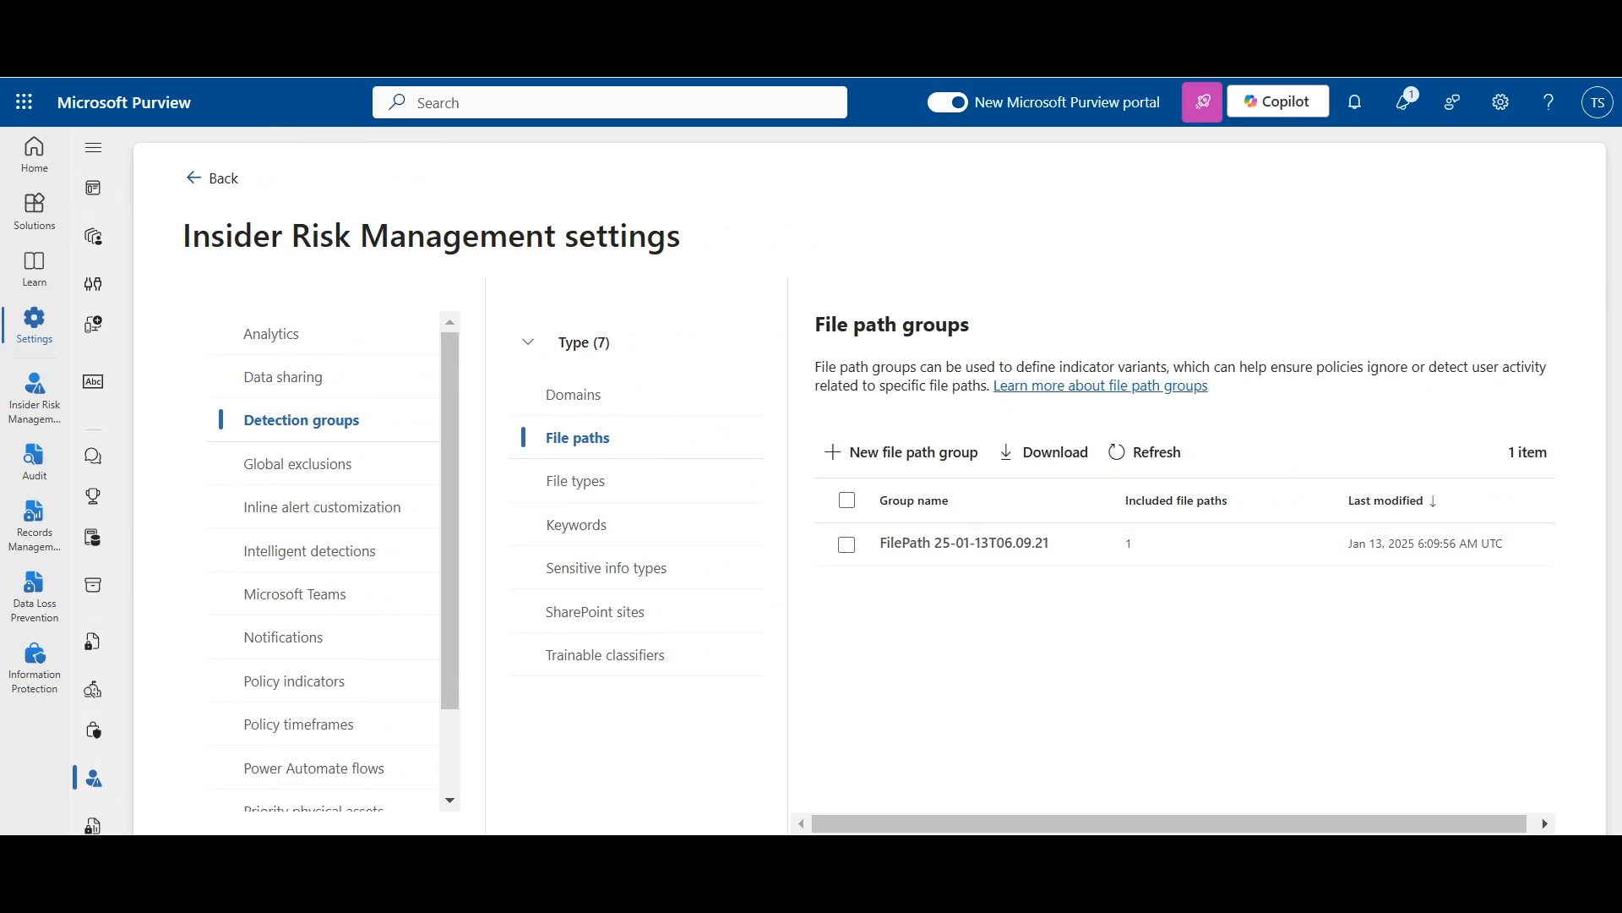
drag(1131, 366, 985, 385)
click(984, 387)
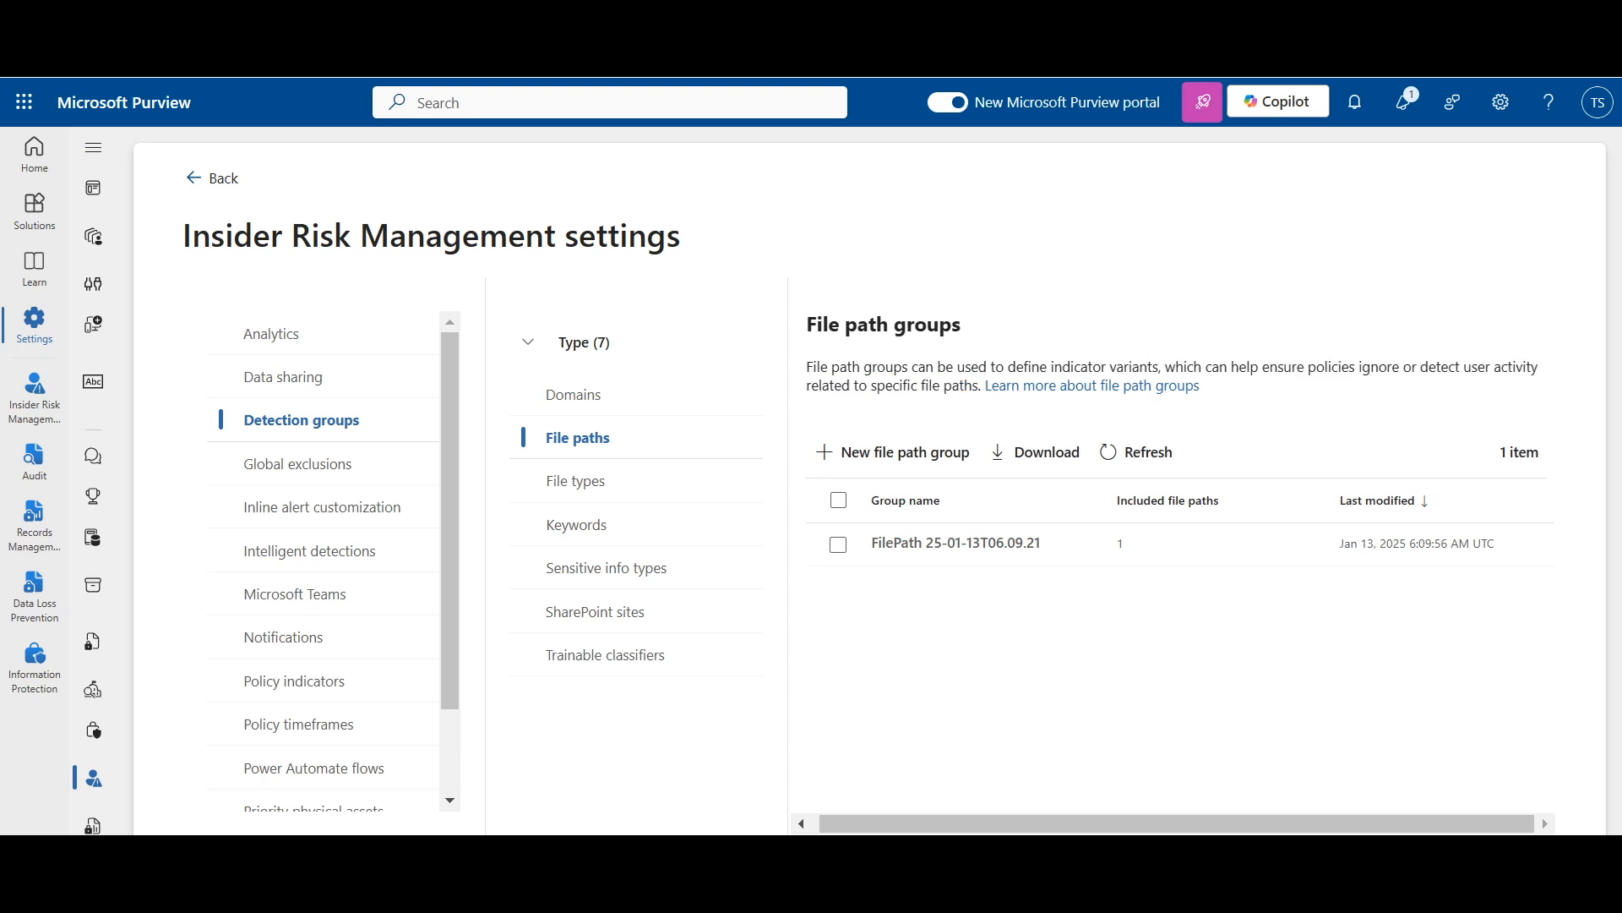
drag(984, 385, 807, 366)
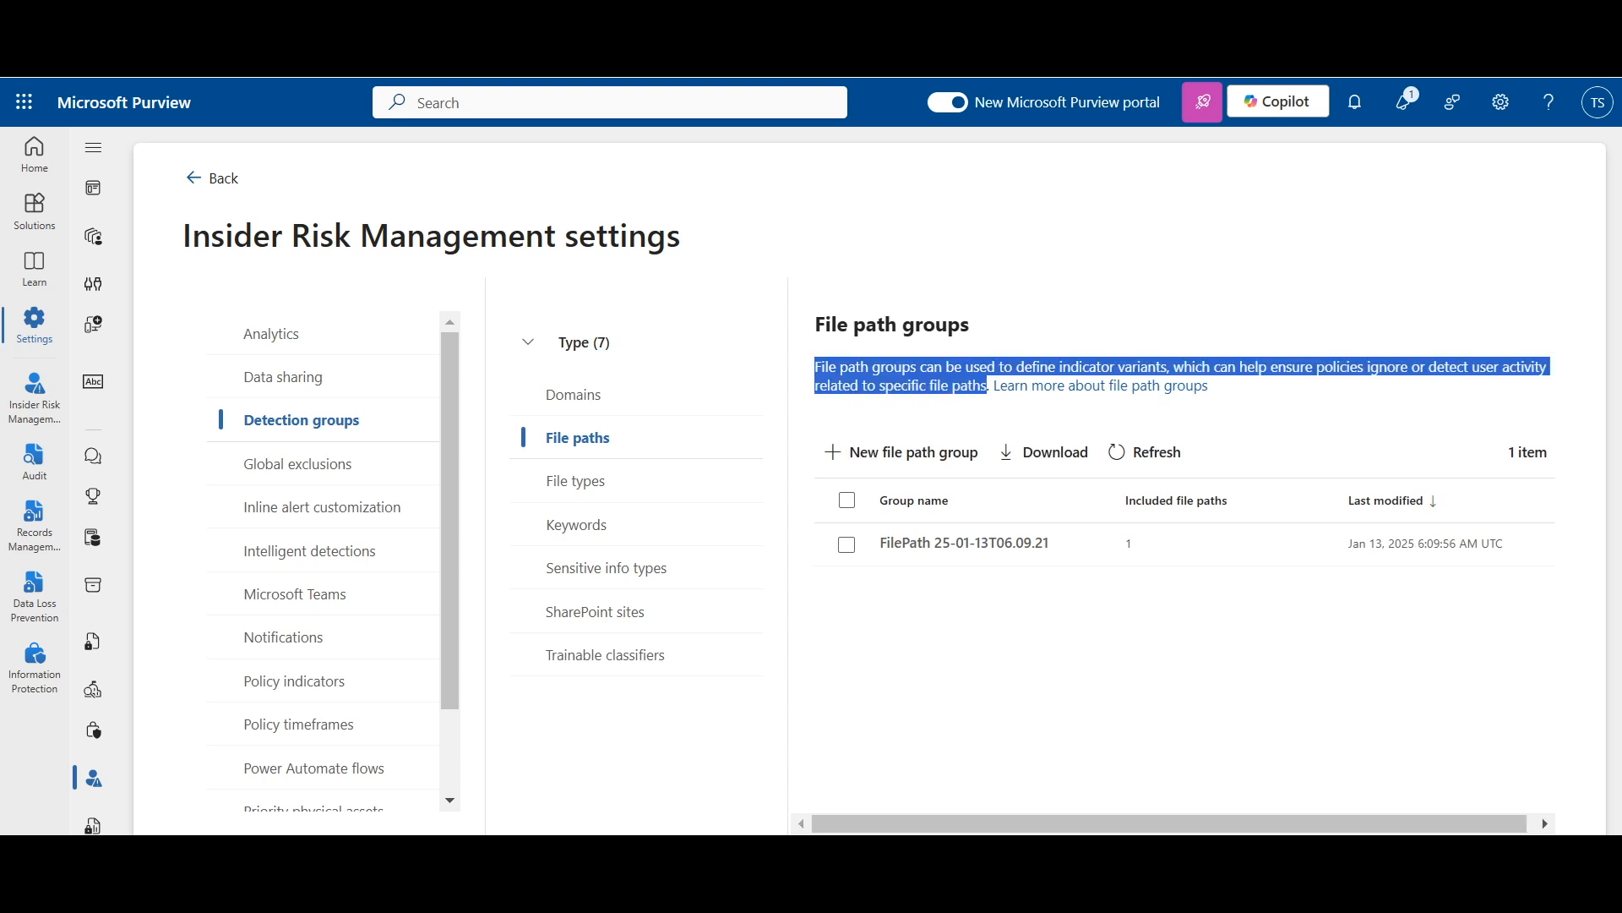
Inspect the file path listed in the FilePath 25-01-13T06.09.21 group and close the group without changes.
click(892, 542)
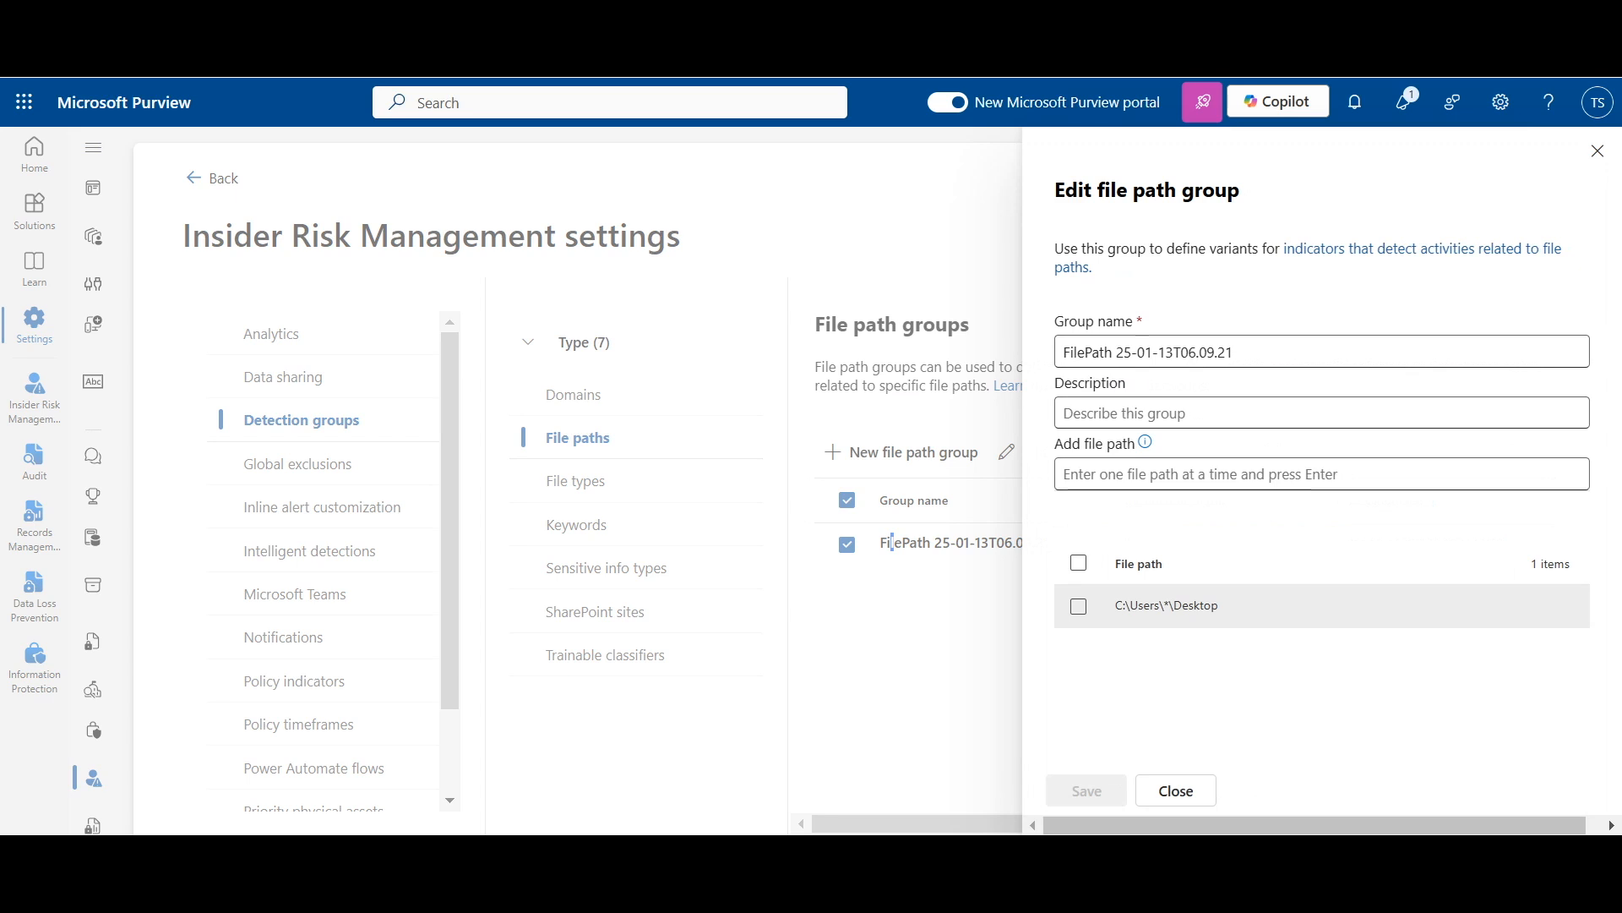
click(1078, 606)
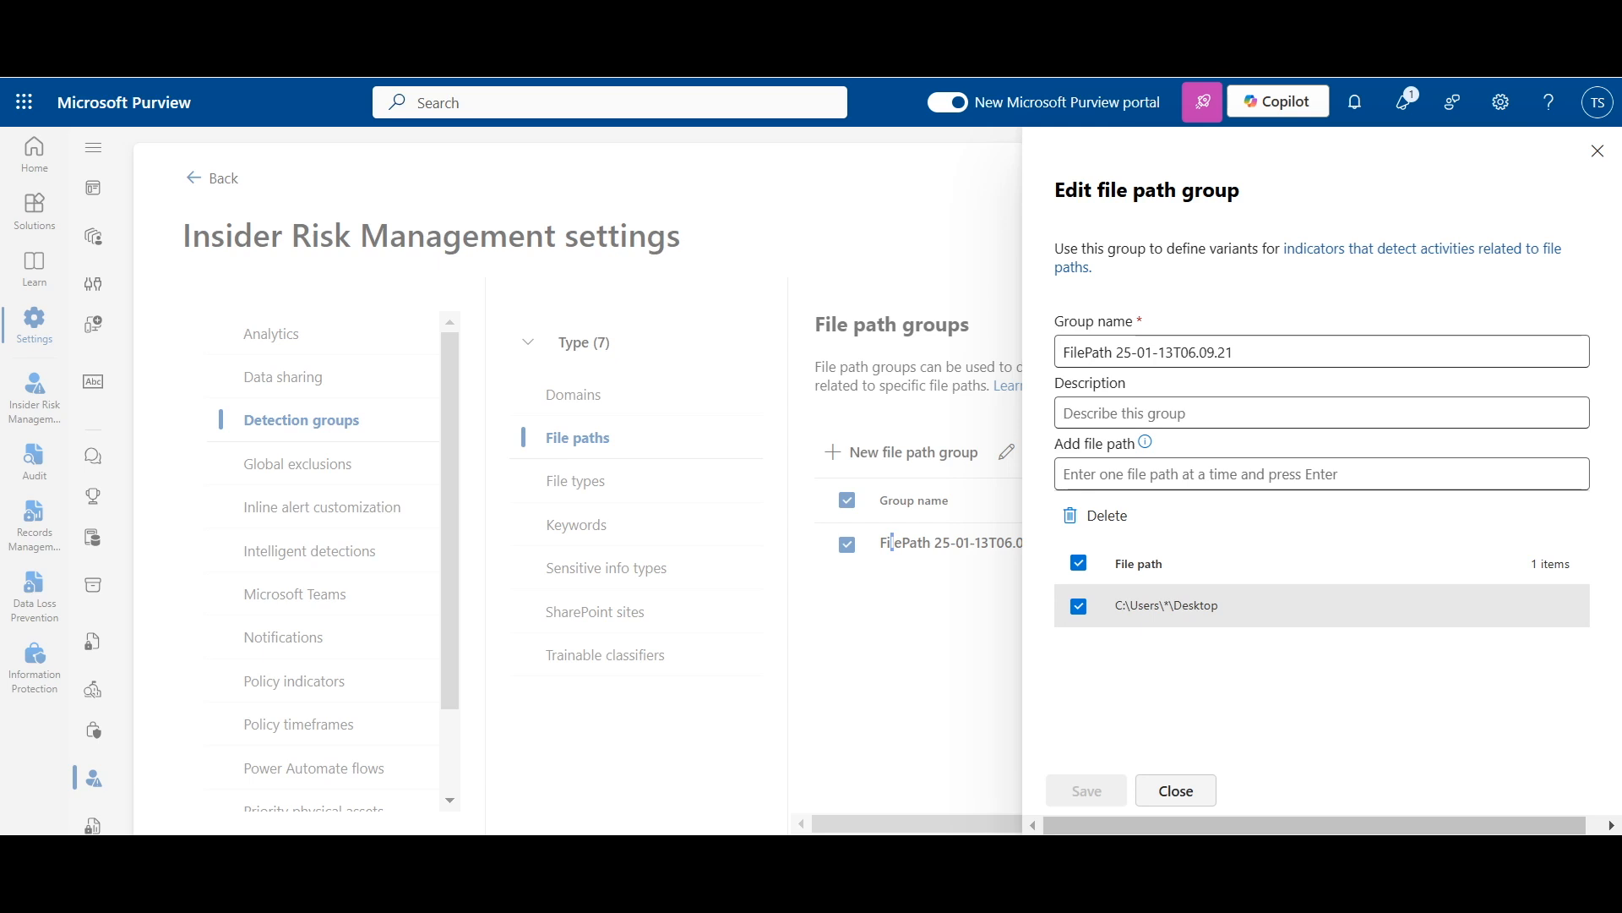
click(1175, 790)
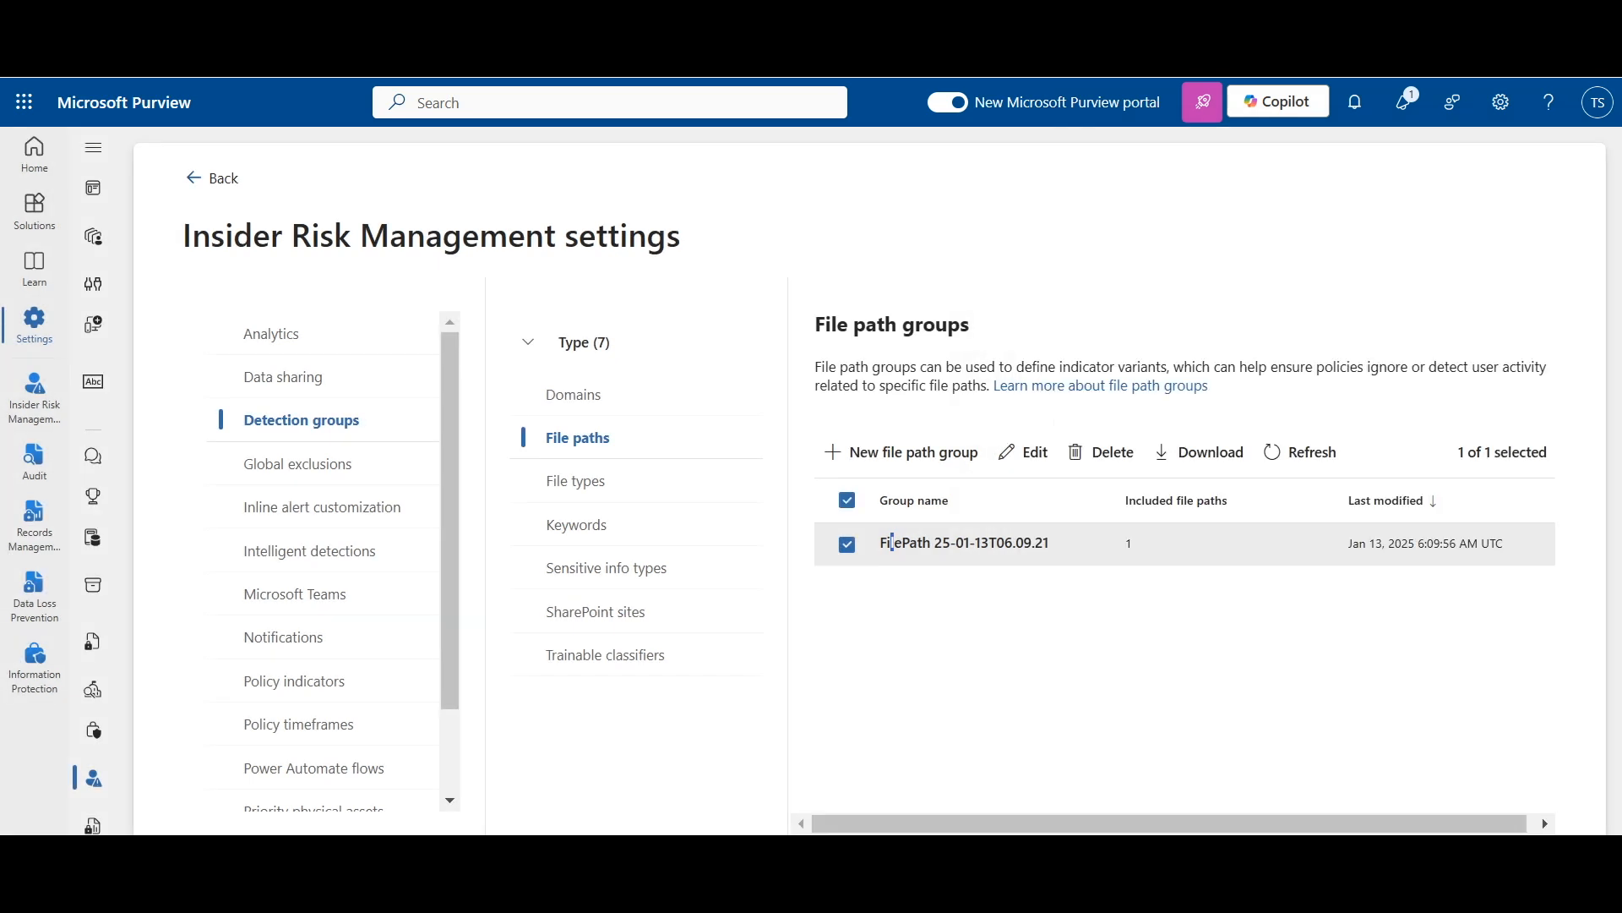
Add C:\Data to the individual file path global exclusions and dismiss the feedback survey.
click(298, 463)
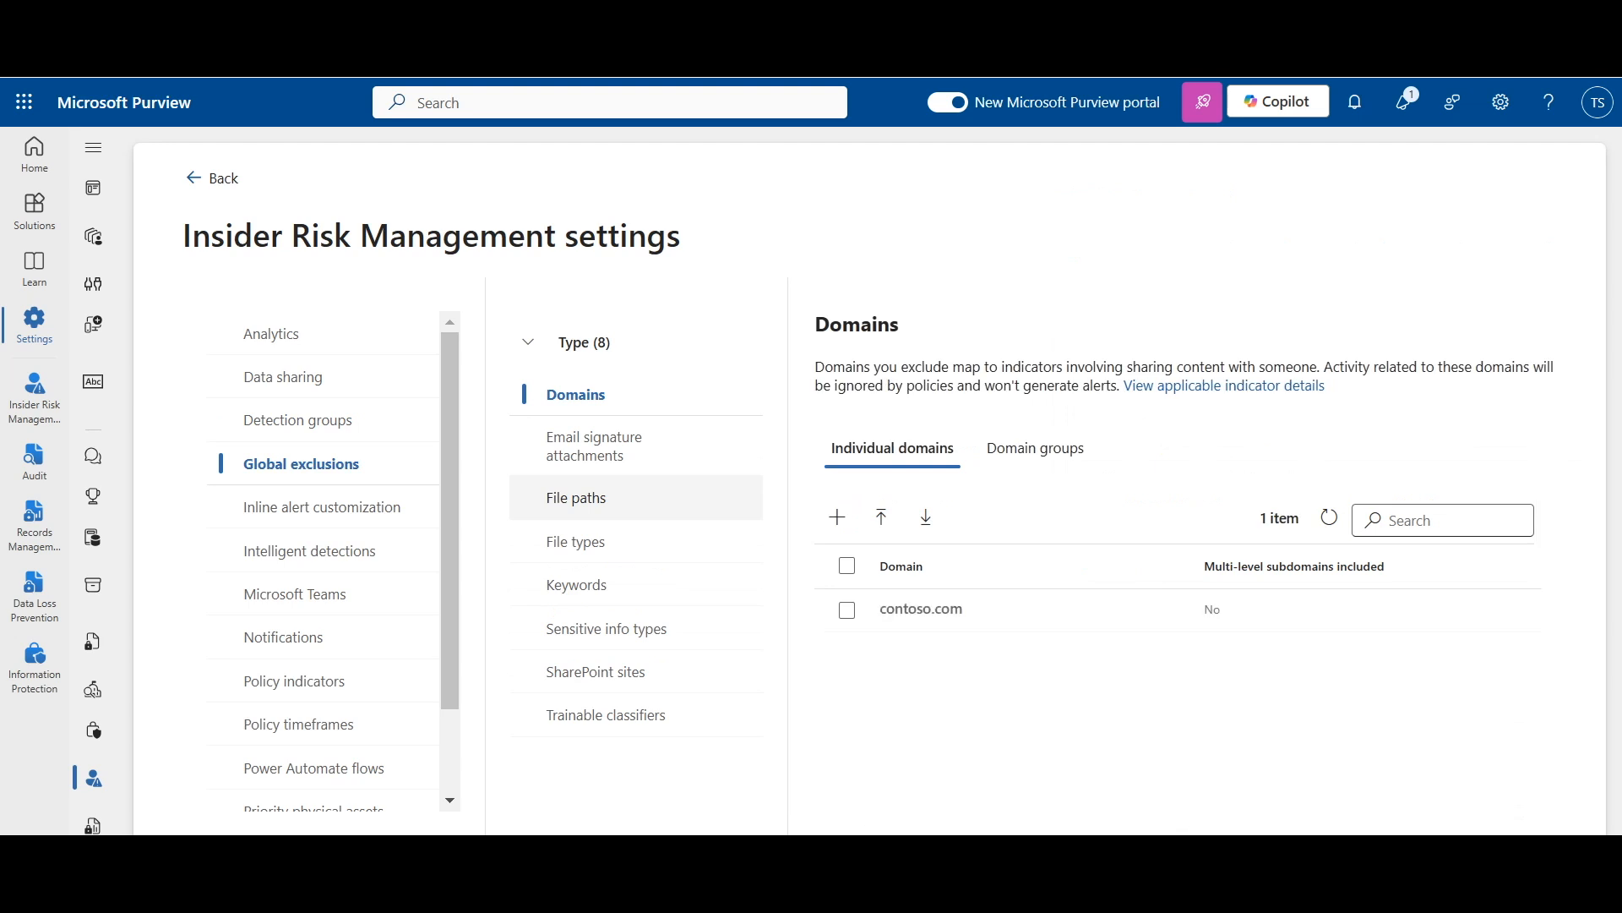
click(577, 497)
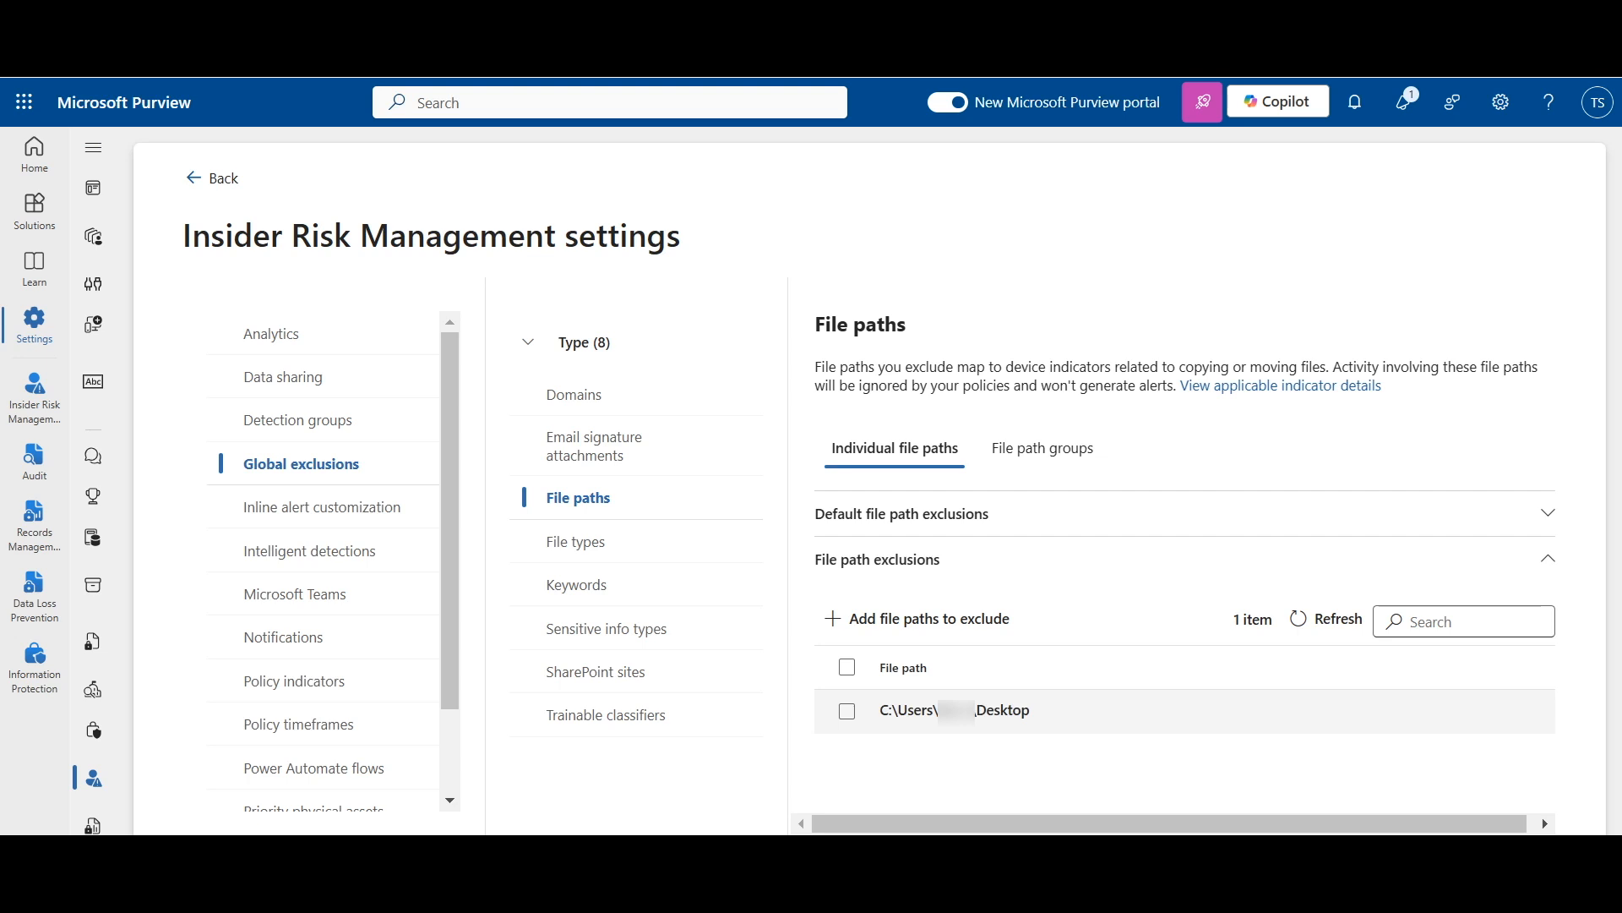
click(847, 711)
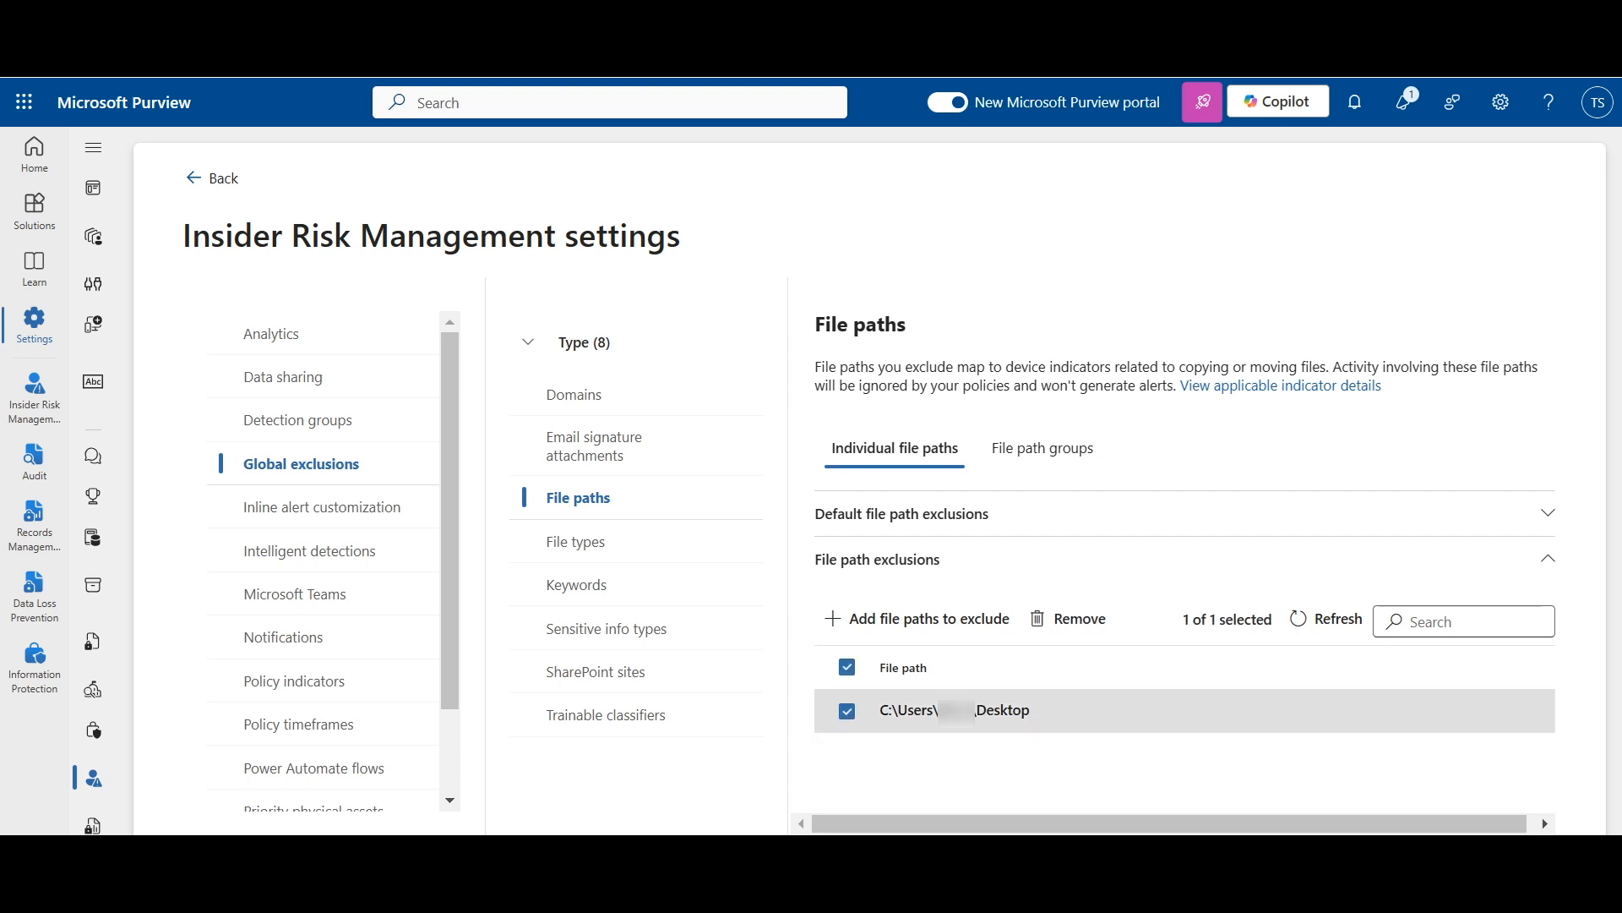
double_click(884, 711)
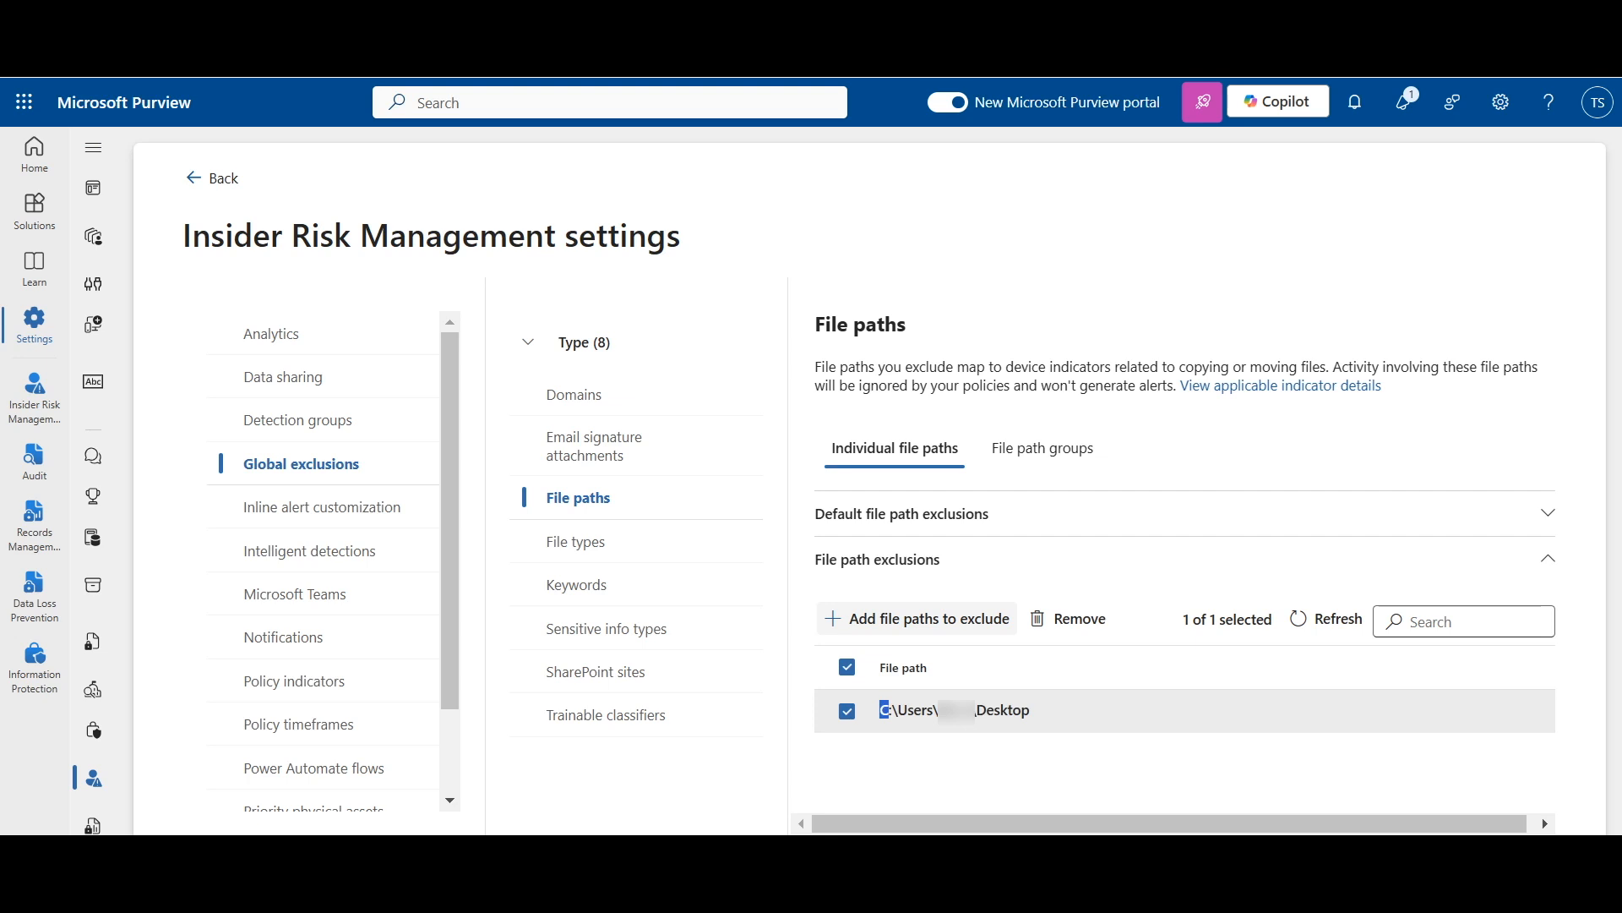
click(917, 619)
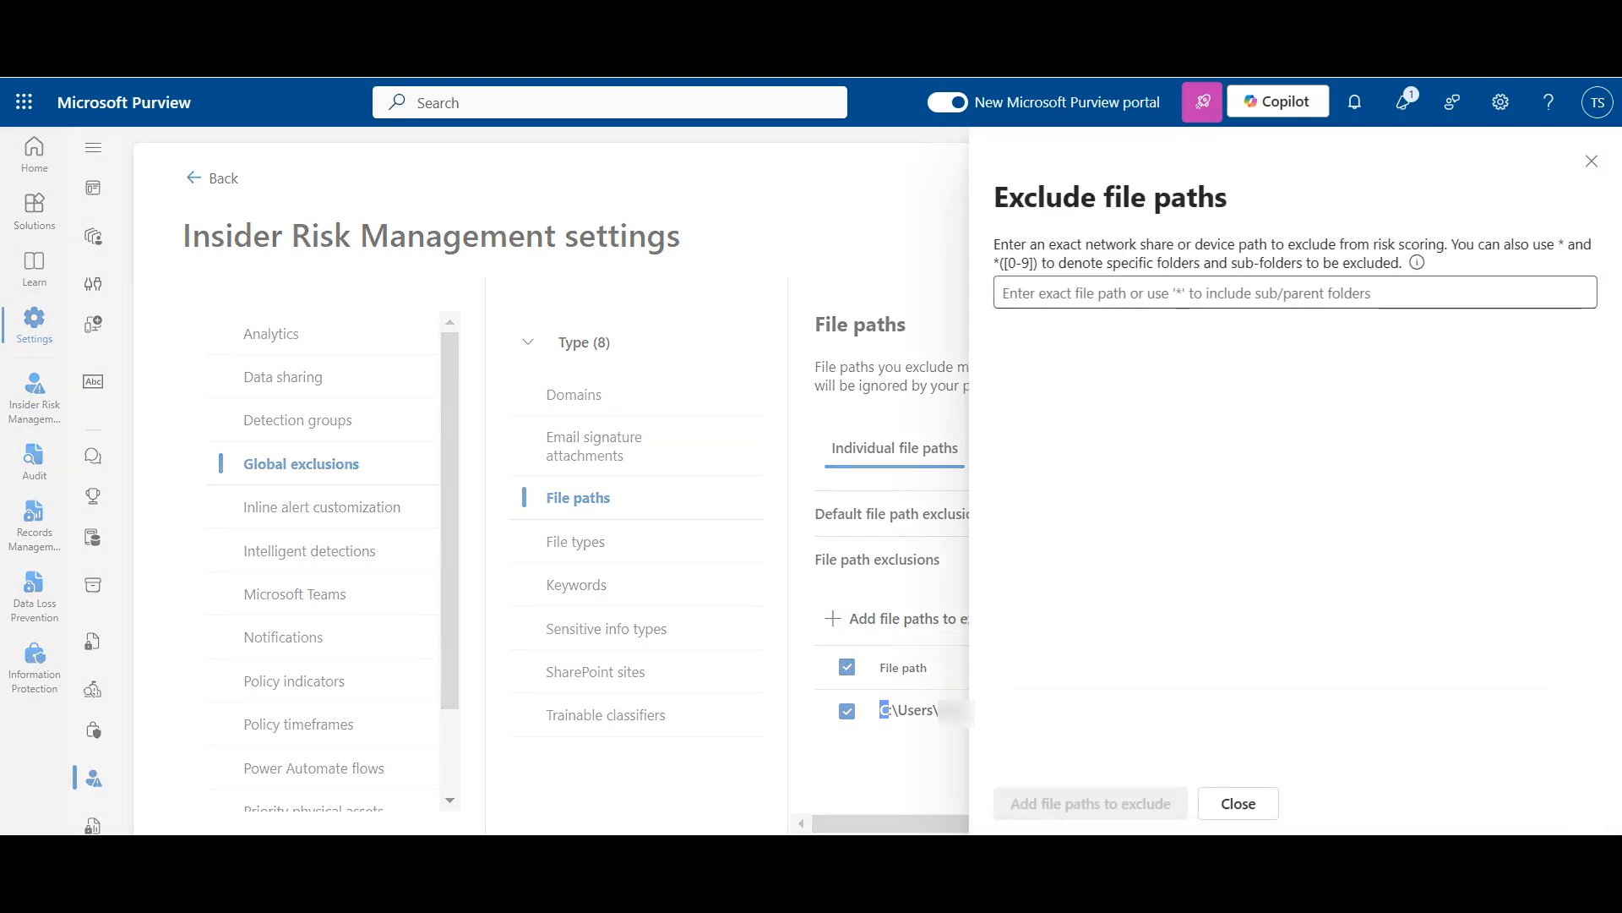
click(1183, 292)
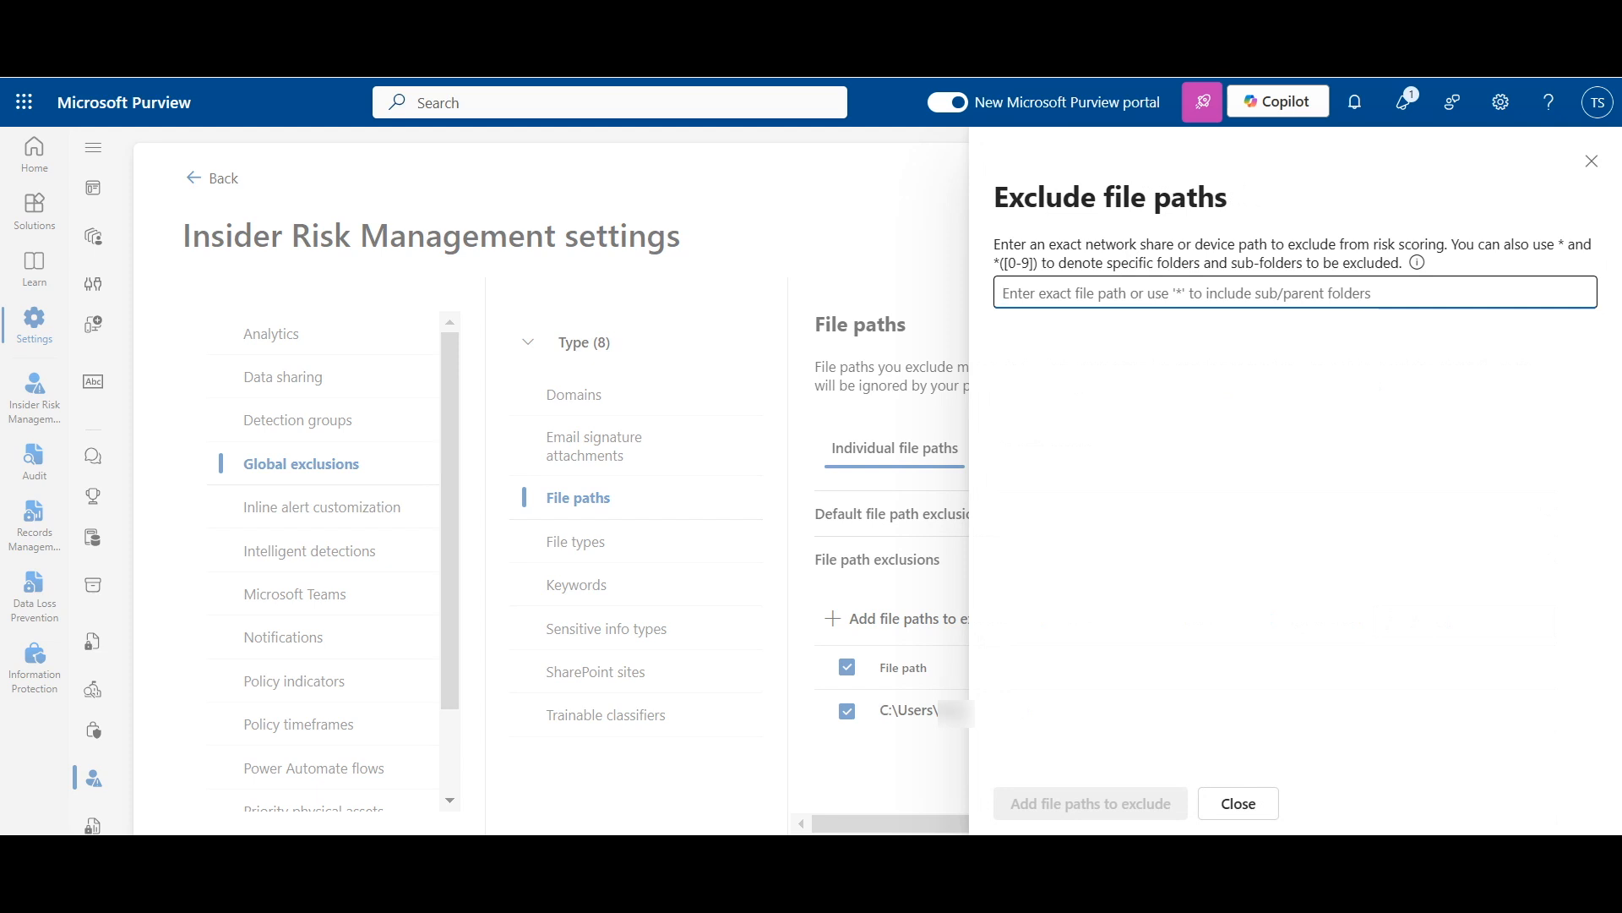
text(C)
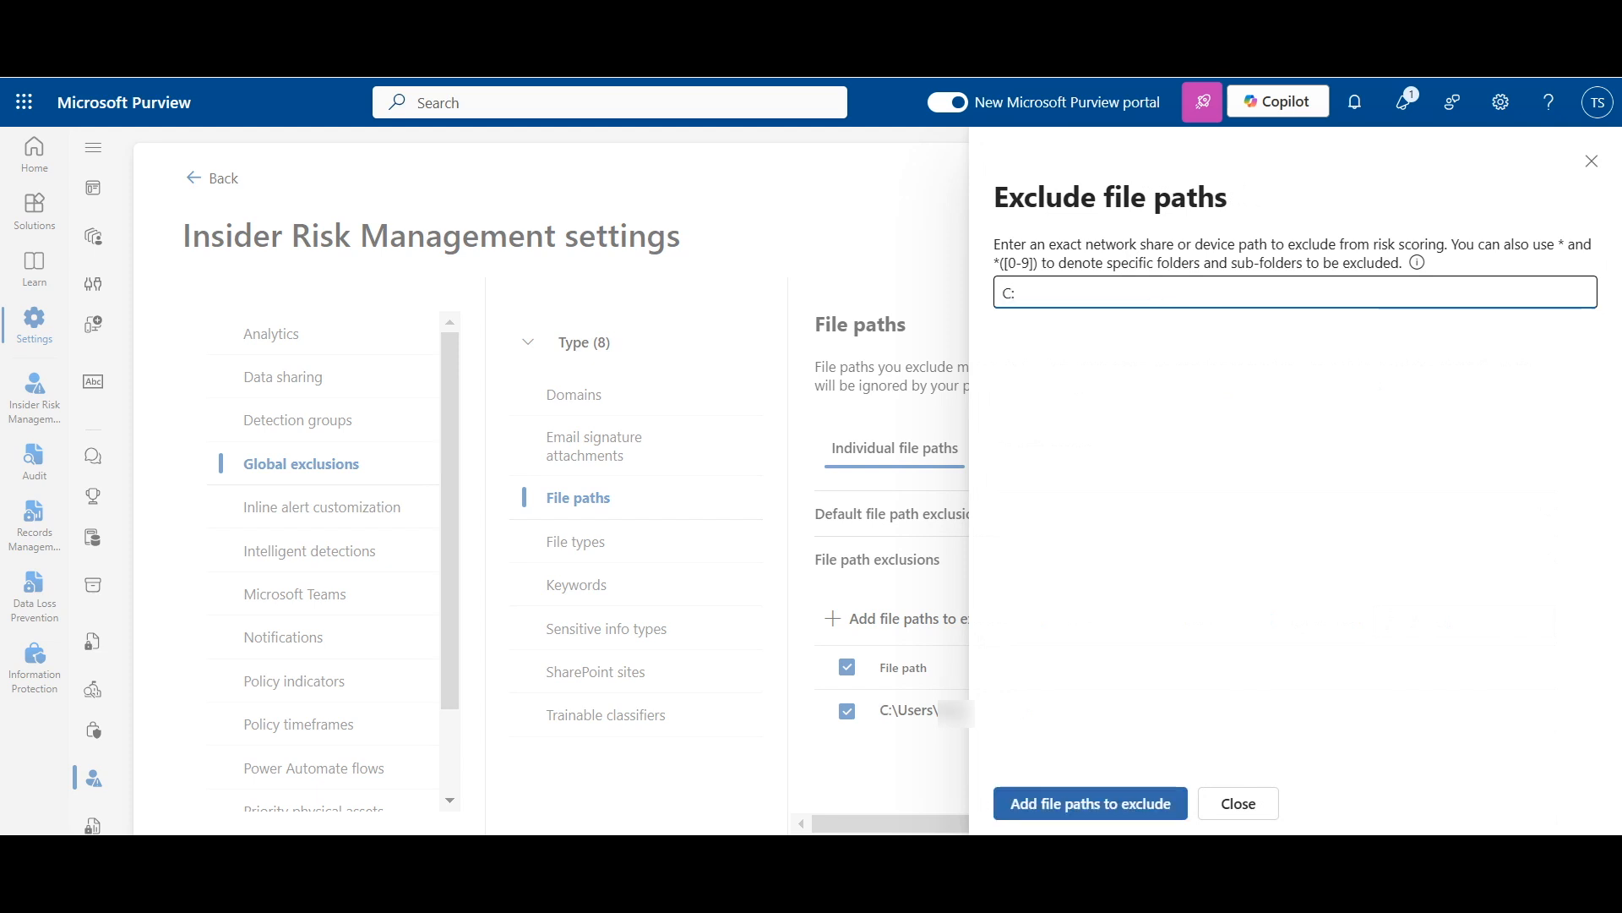
text(:\Data)
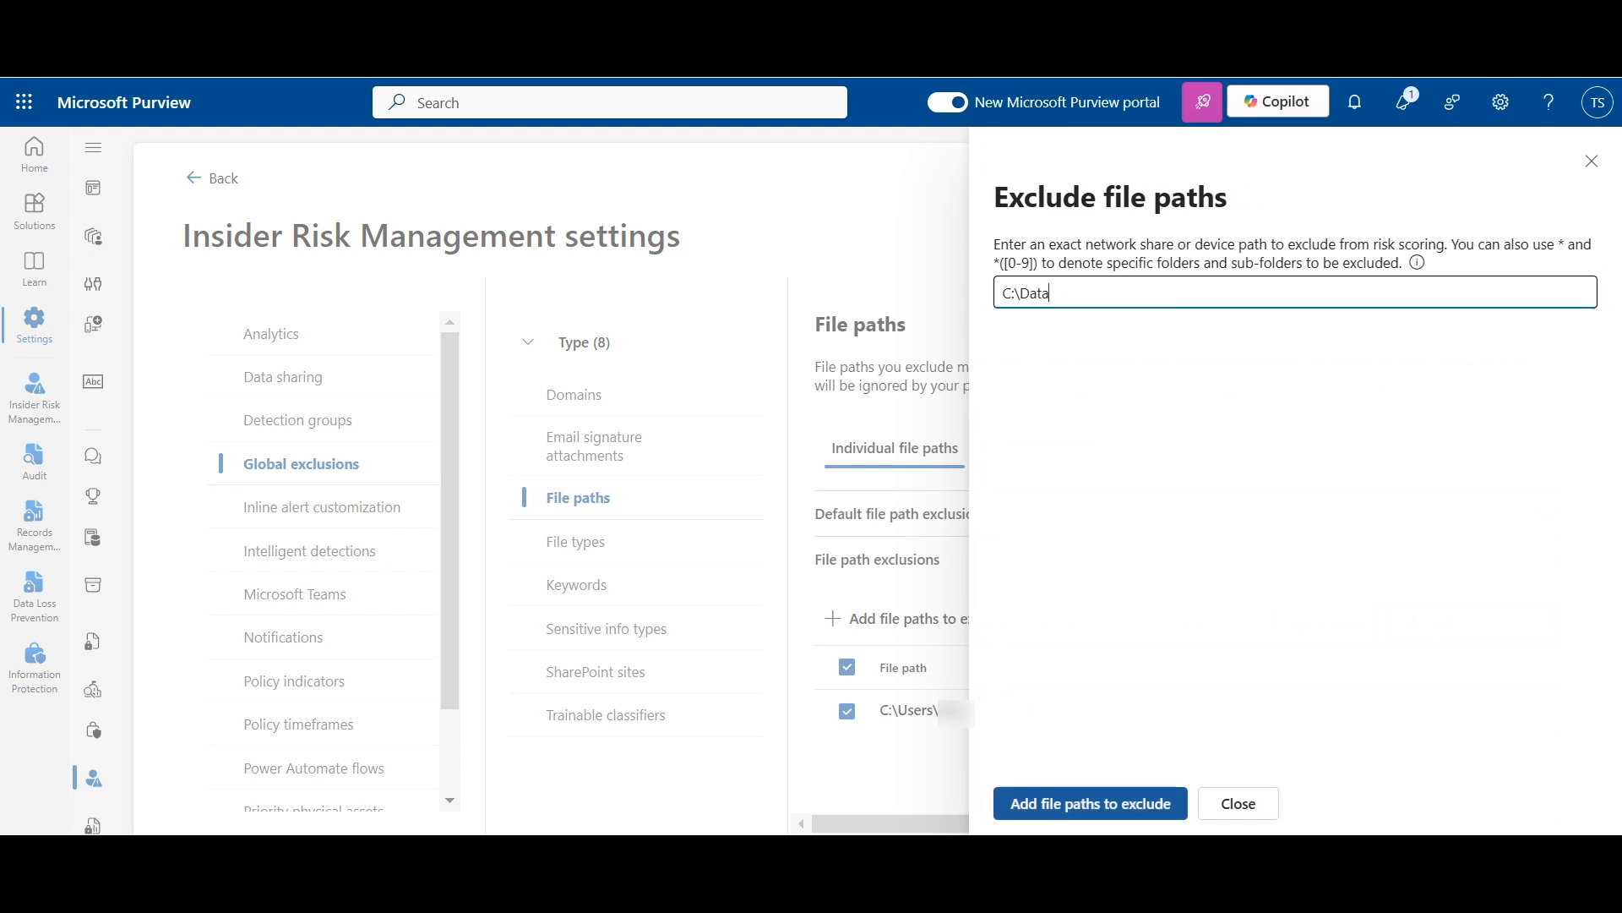
click(1090, 803)
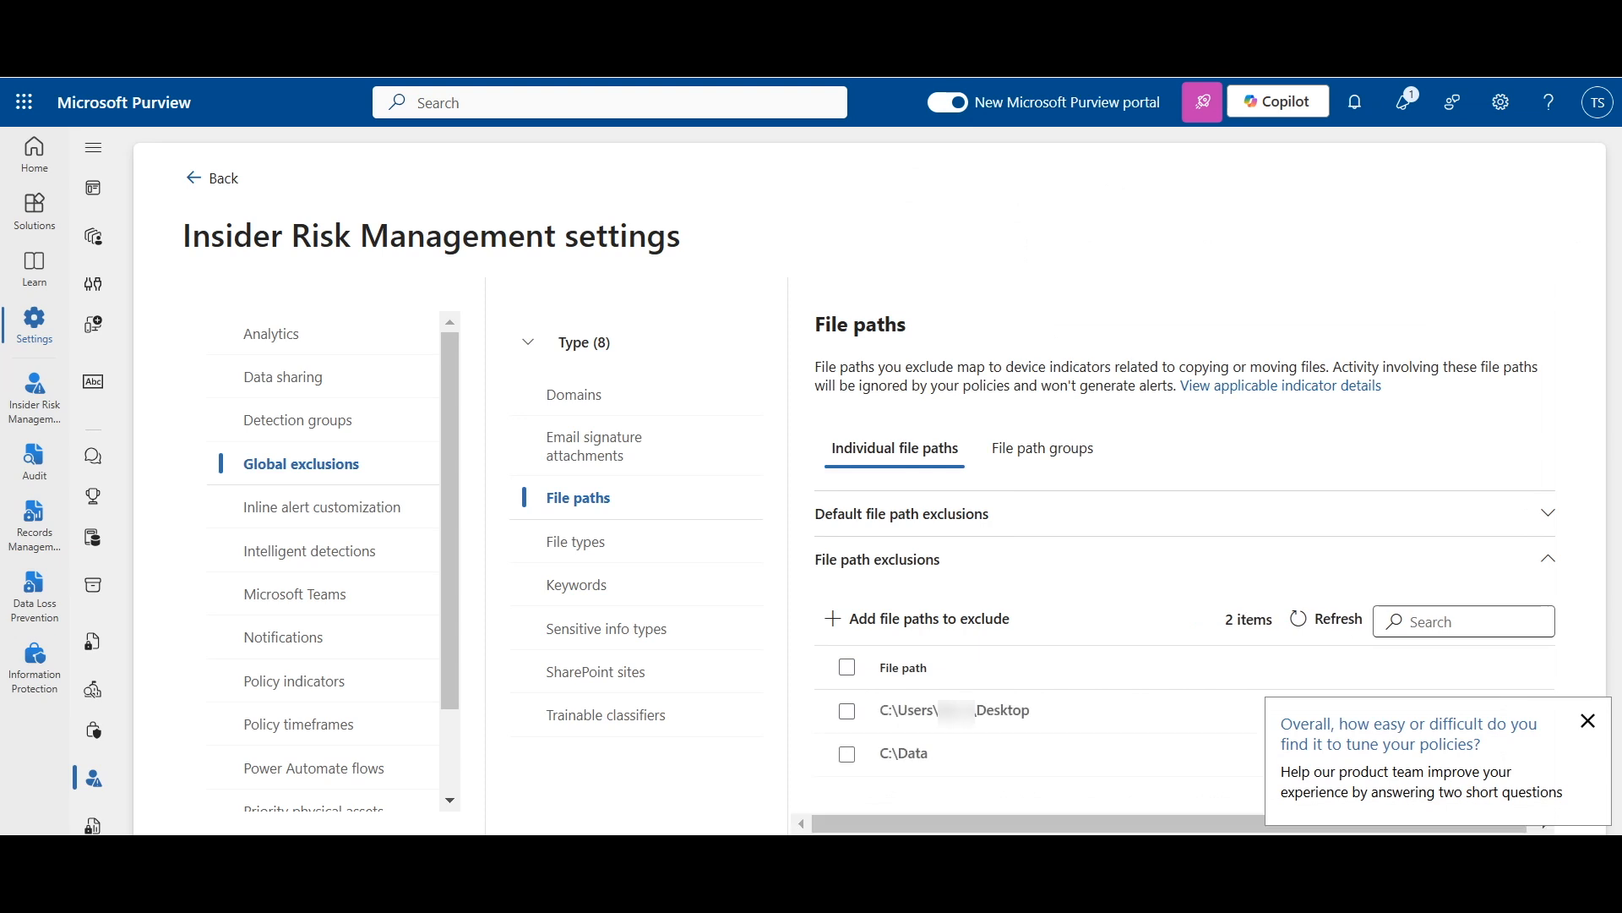
click(1588, 720)
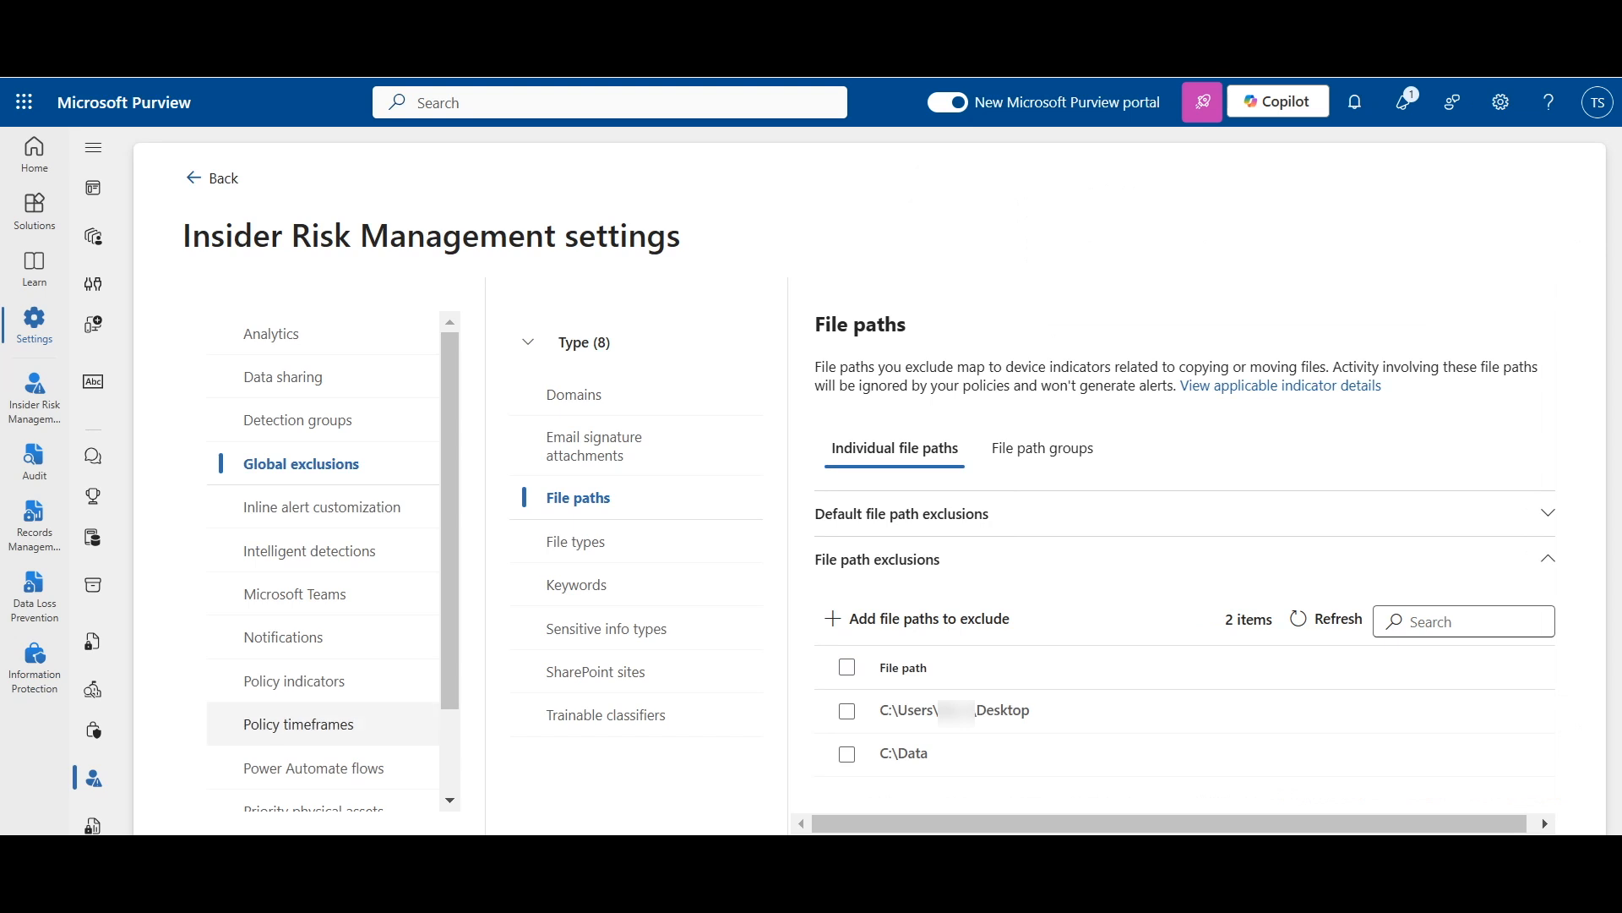
Start a new policy indicator variant based on the device indicator Creating or transferring files to a network share.
scroll(323, 672, down, 2)
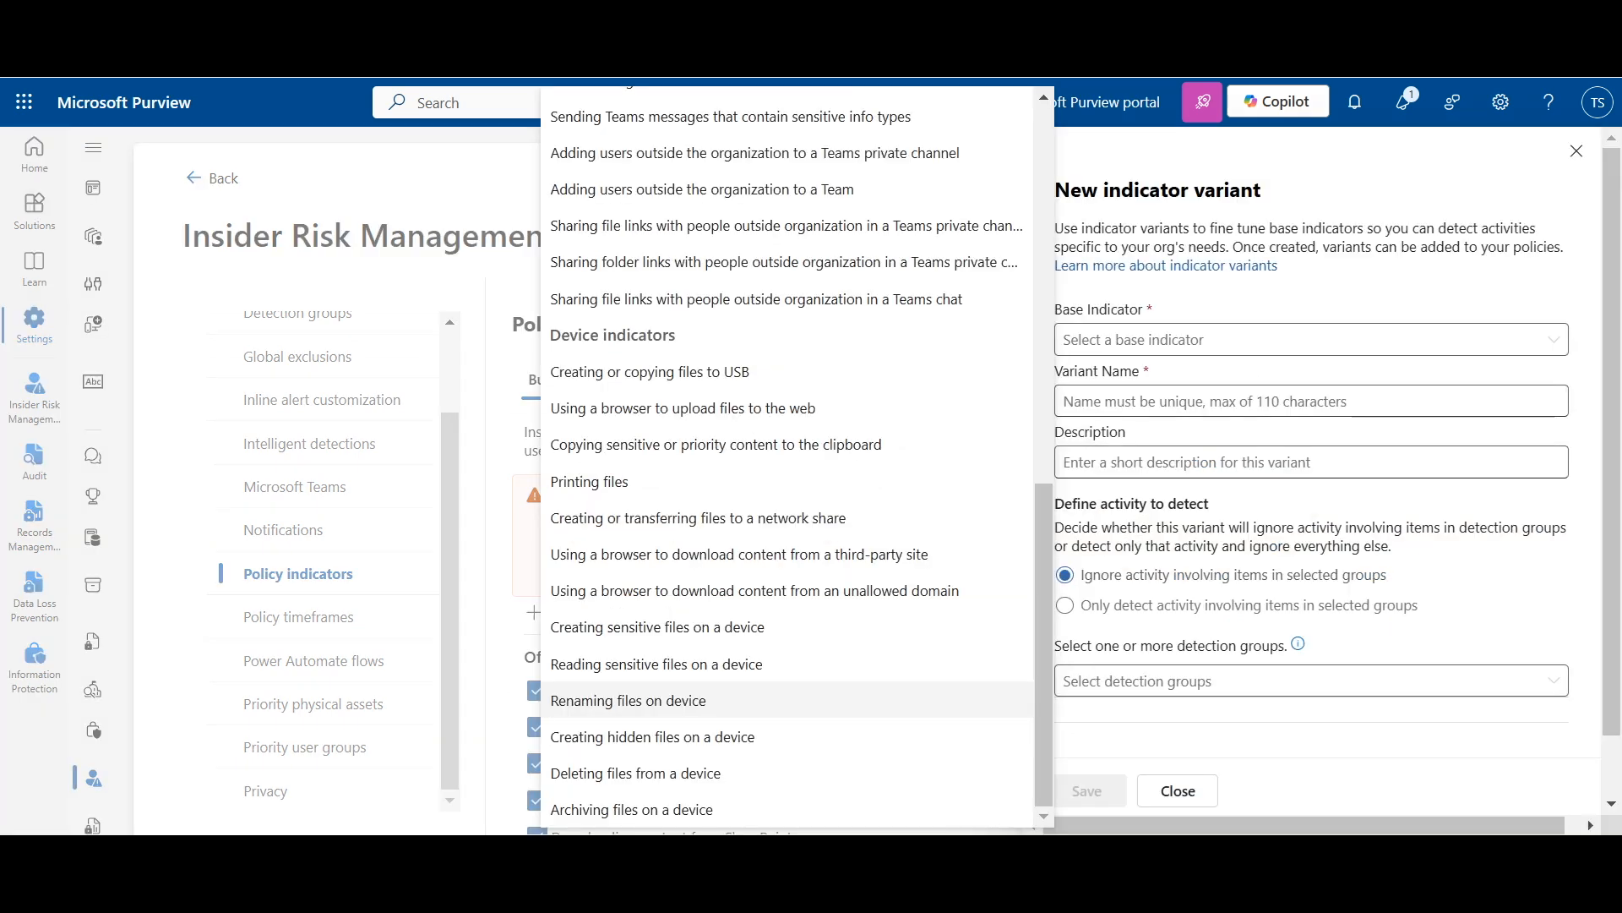
scroll(786, 688, up, 2)
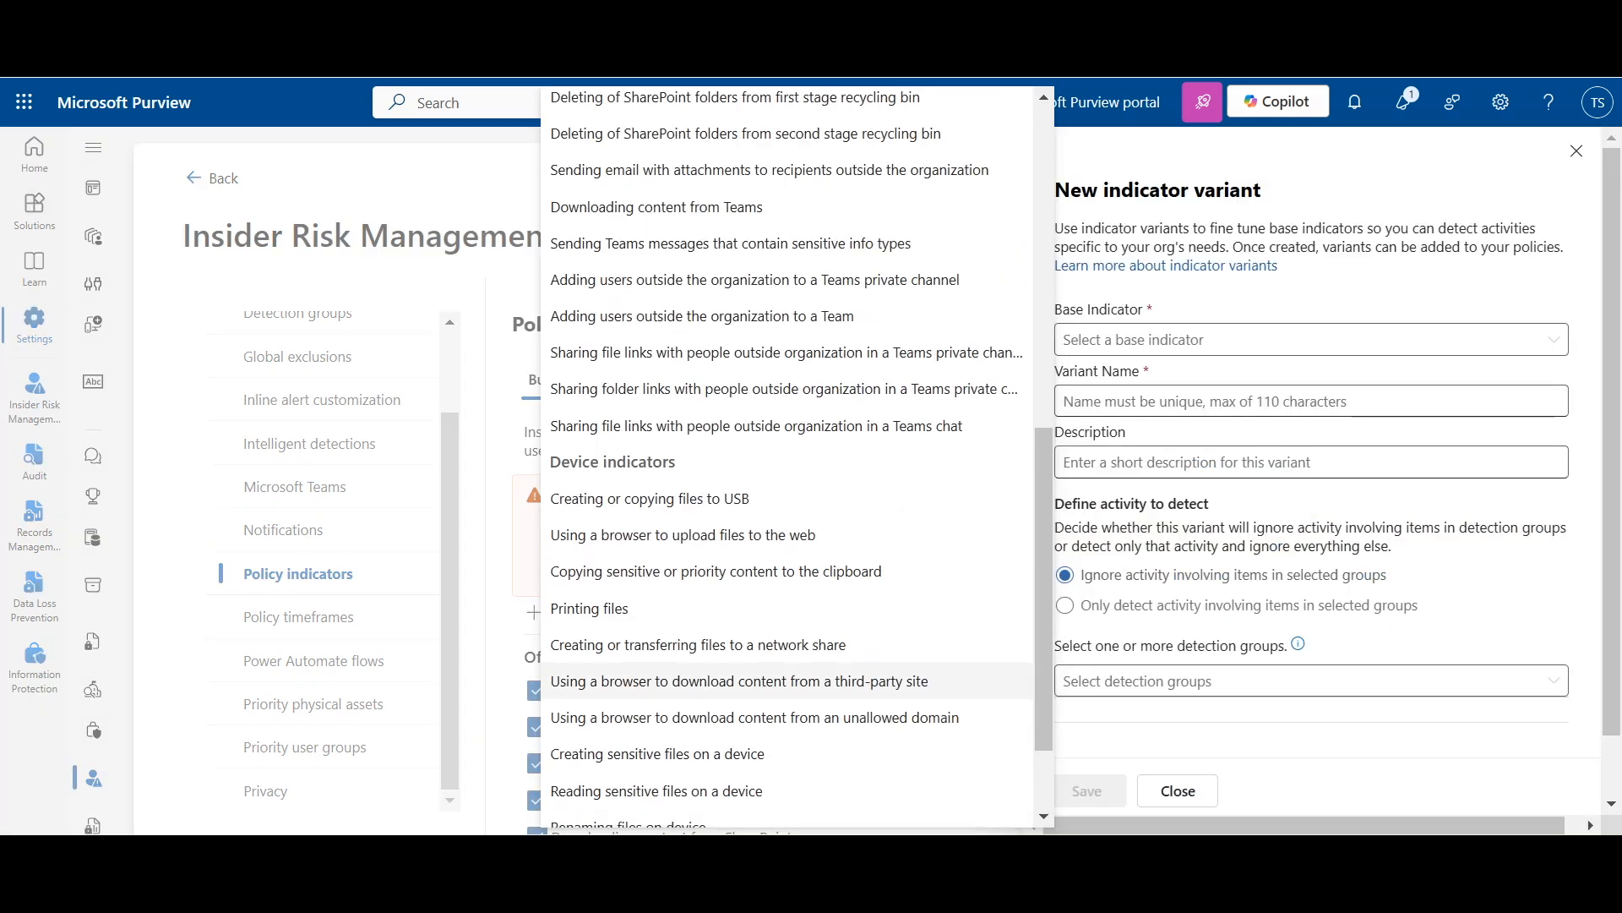
scroll(786, 680, up, 10)
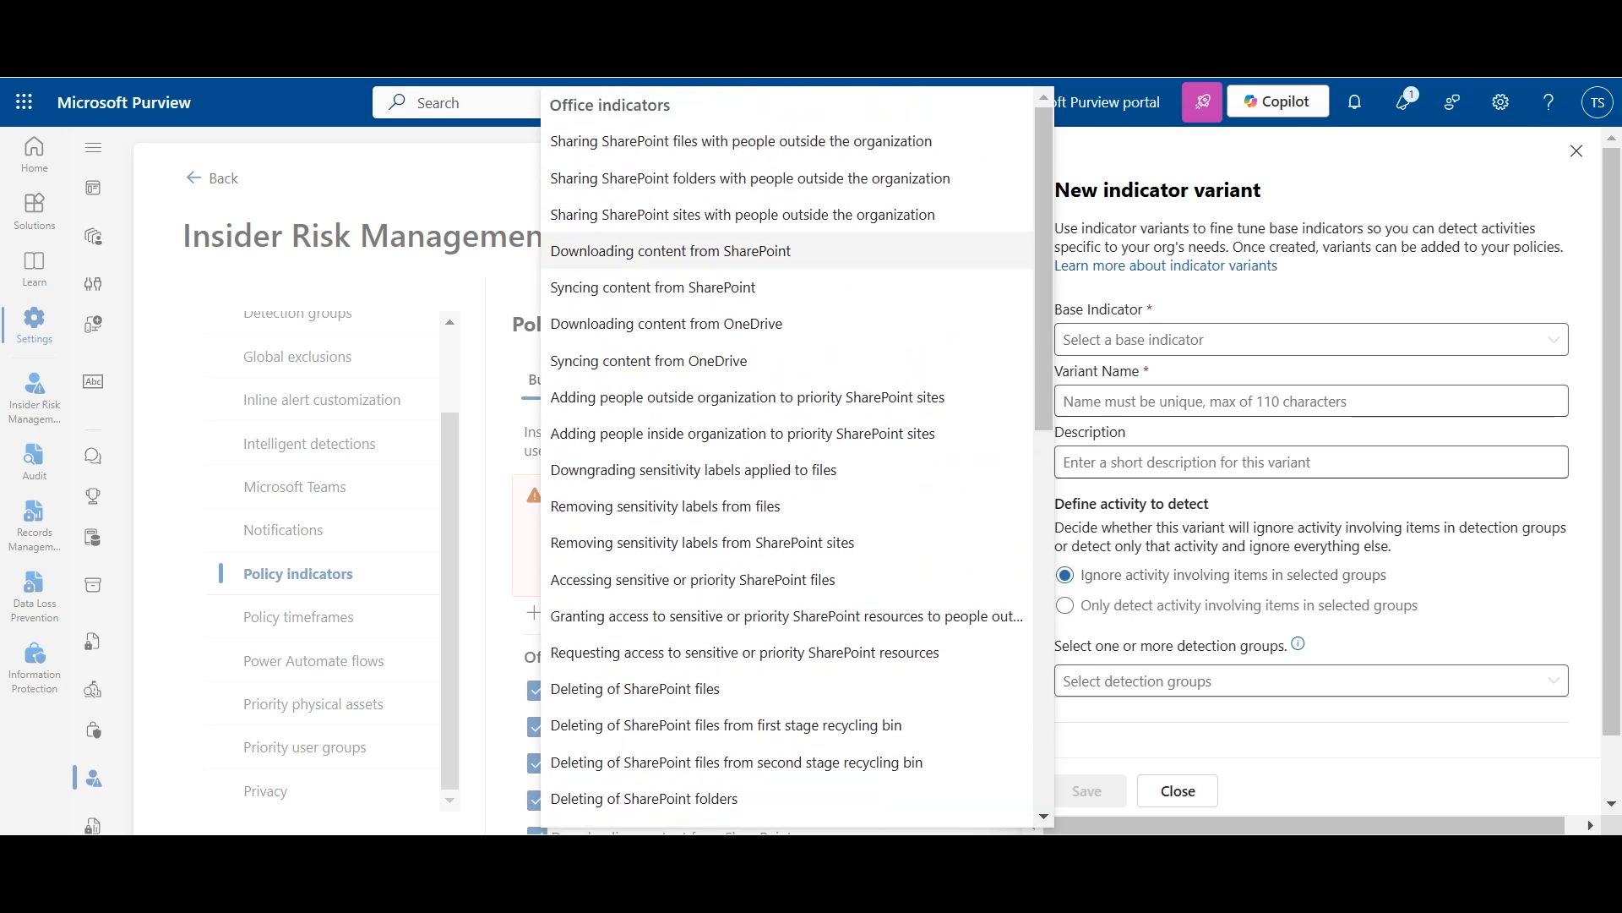
scroll(786, 423, down, 2)
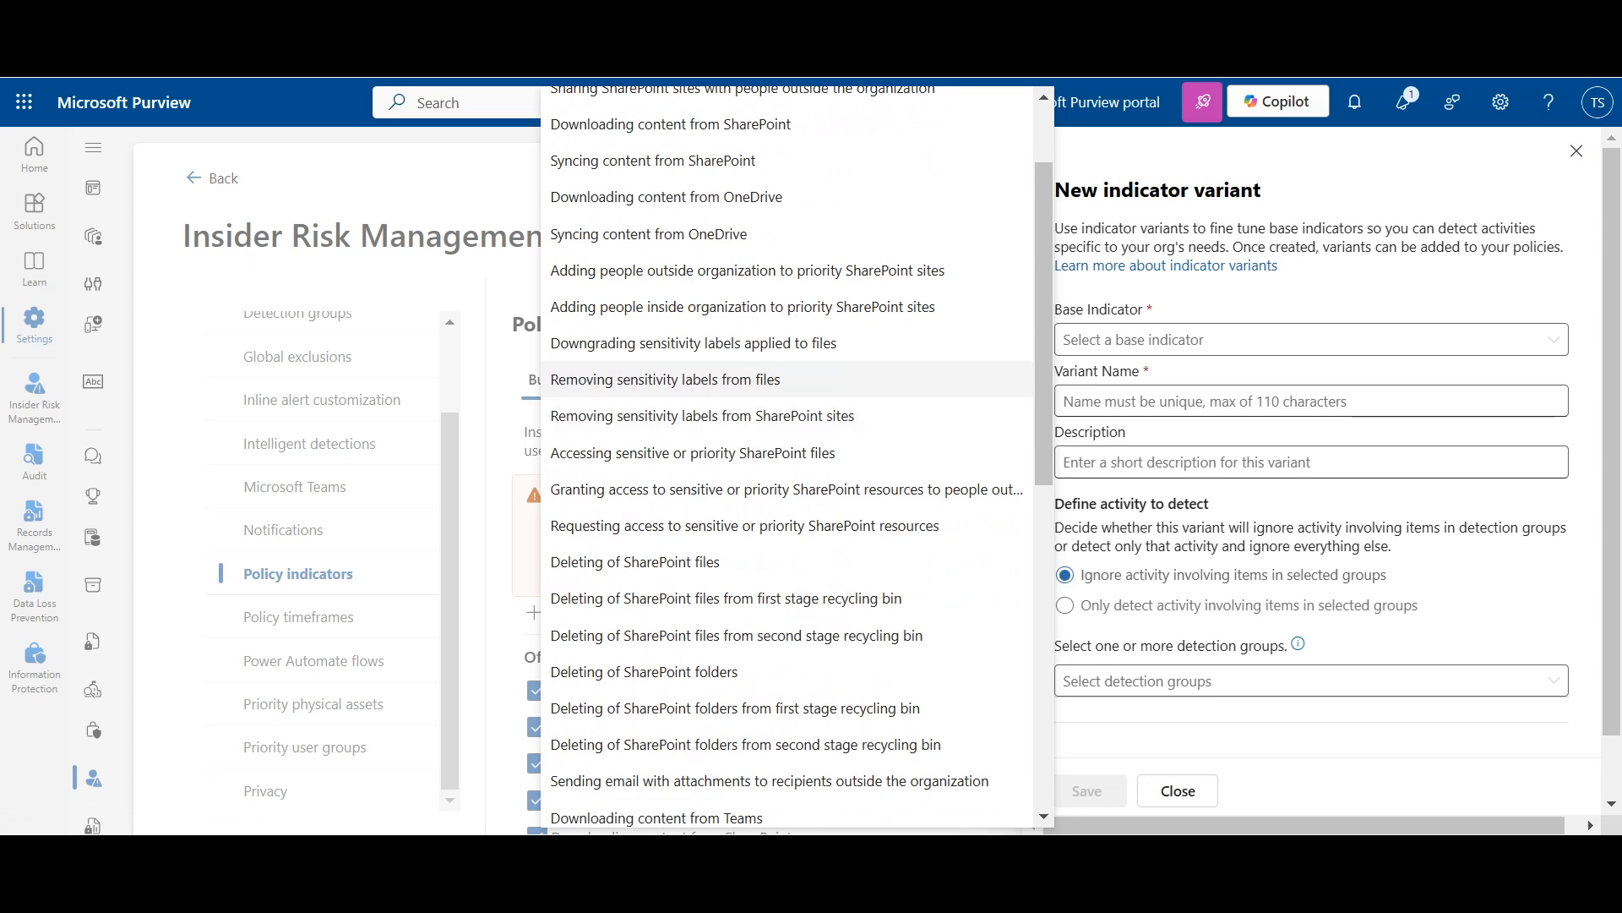
scroll(785, 381, down, 4)
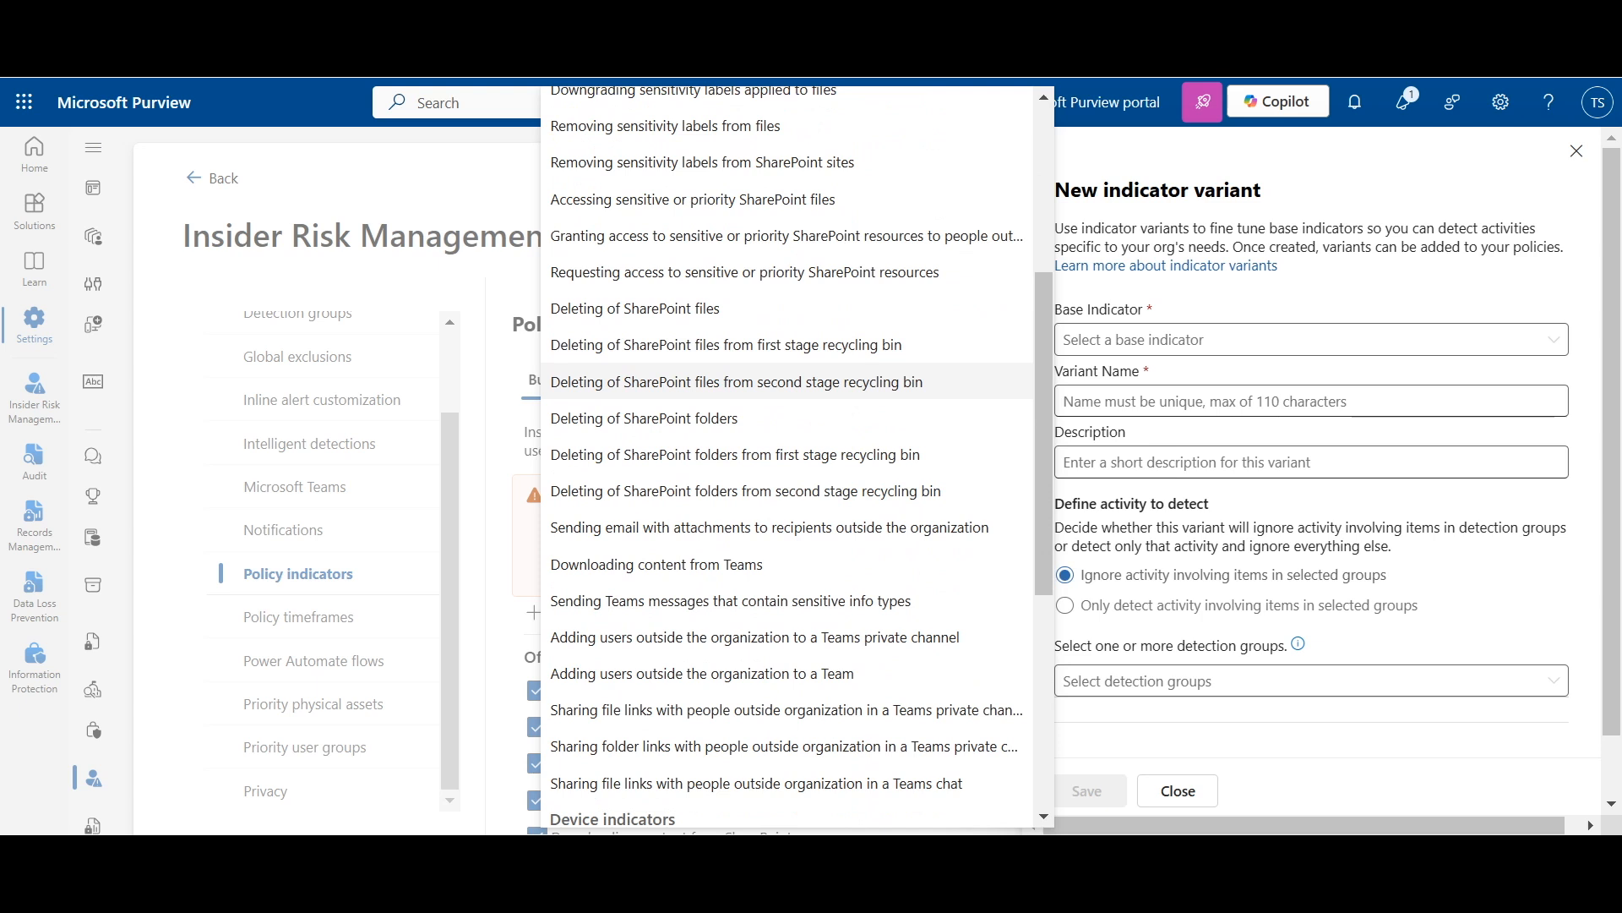
scroll(785, 382, down, 5)
click(786, 381)
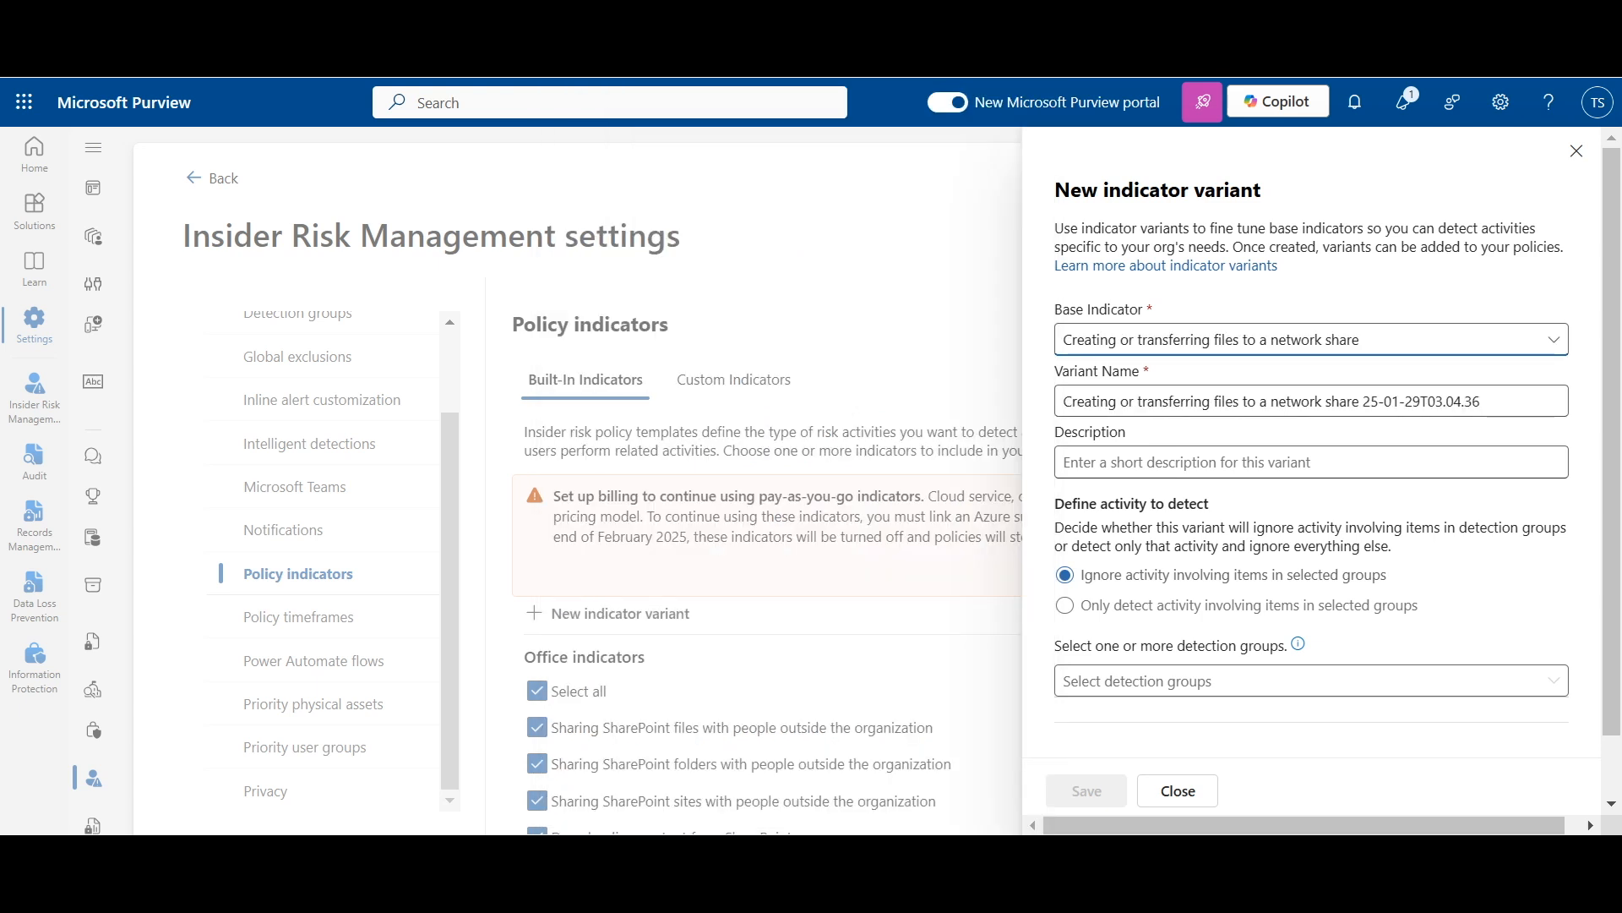
Replace the suggested variant name with ATIP Network Share.
triple_click(1342, 402)
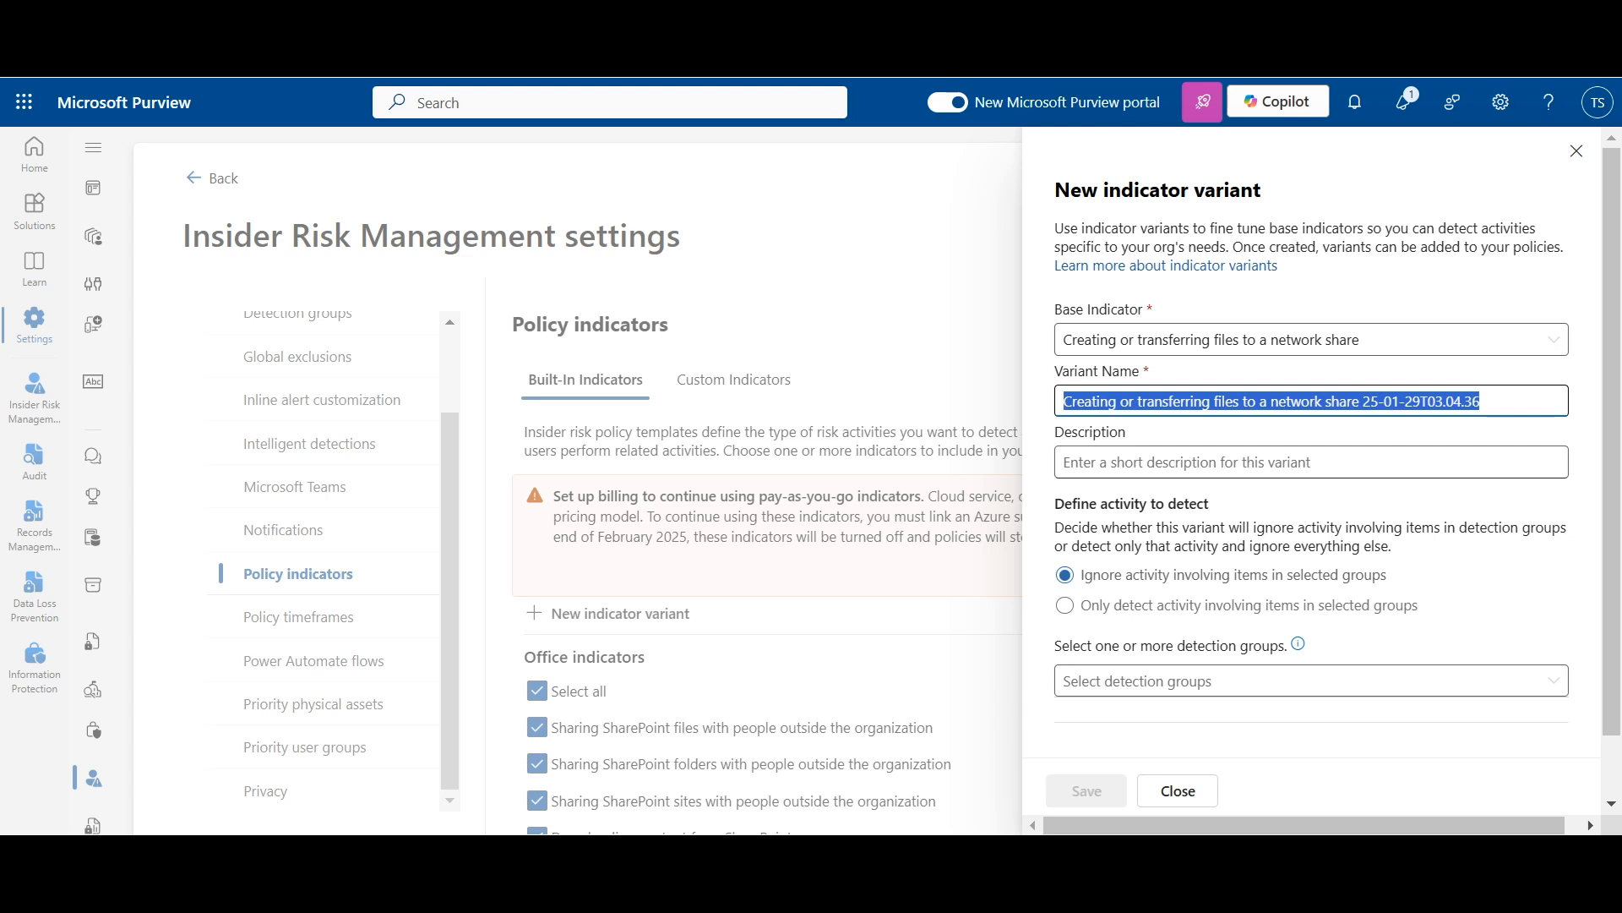
key(BackSpace)
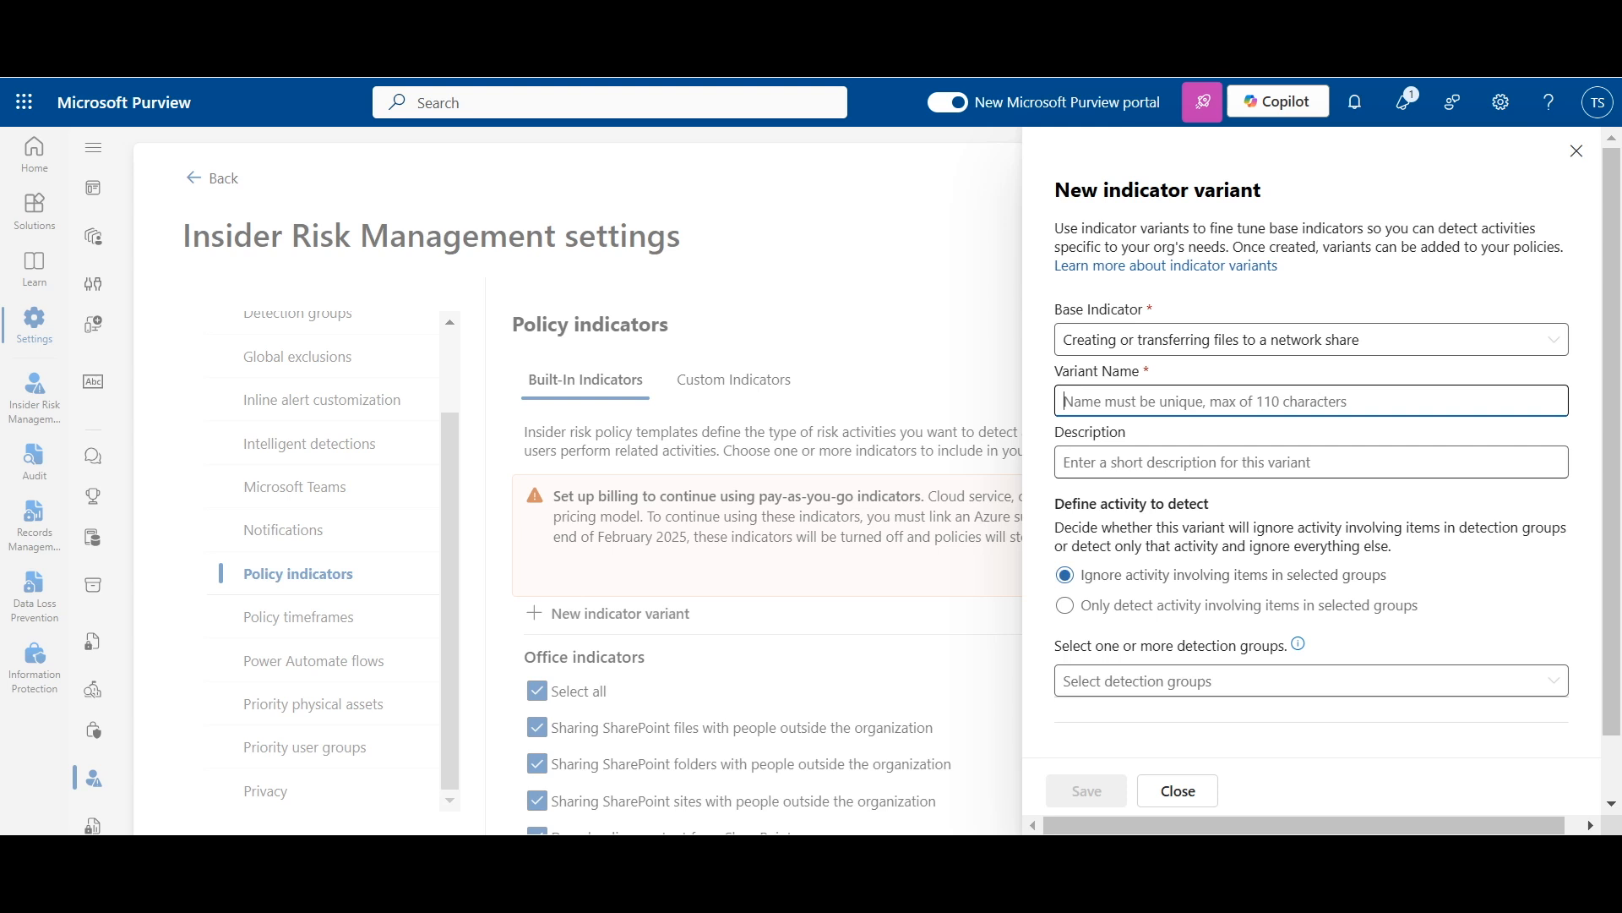
text(ATIP )
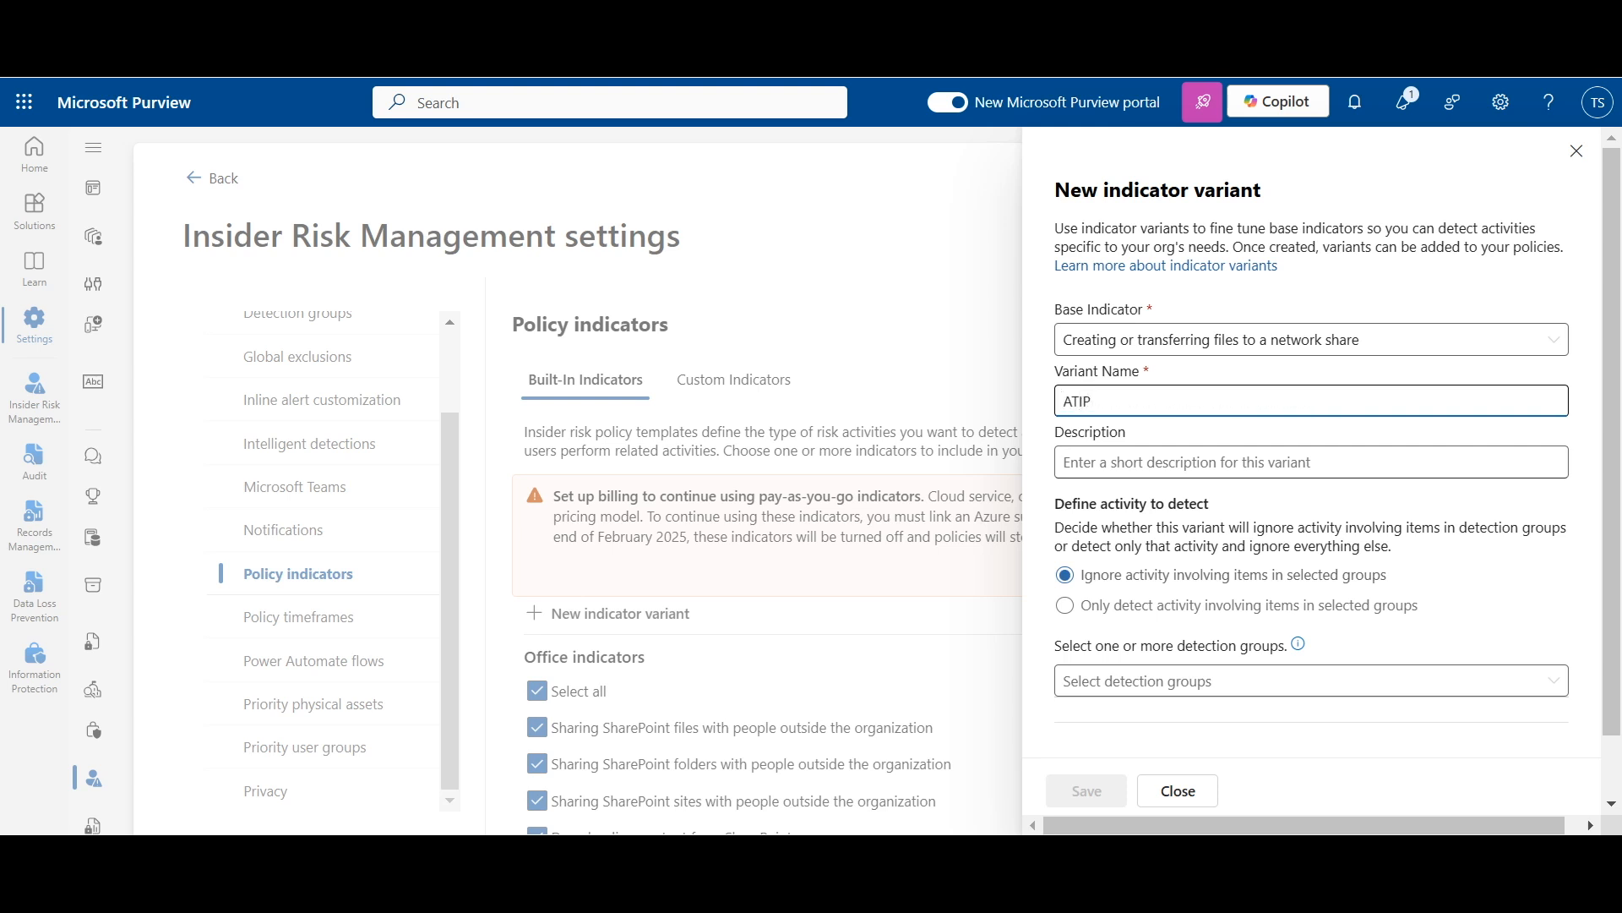
text(Network)
text(Share)
Assign the FilePath 25-01-13T06.09.21 detection group to the variant and save it.
click(1311, 681)
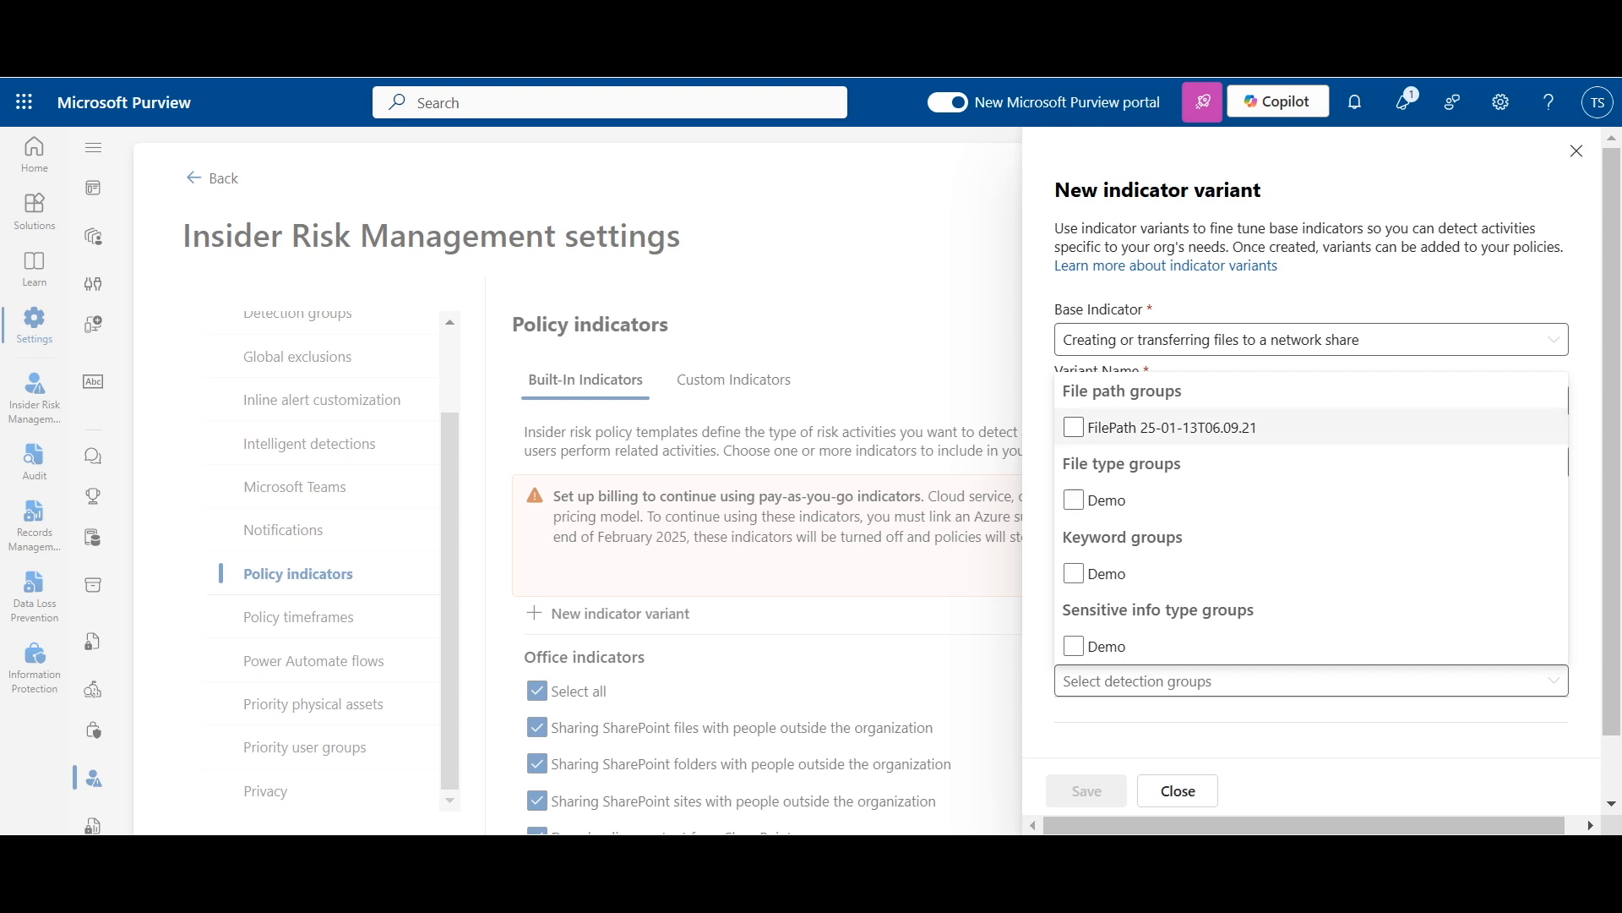
click(1073, 426)
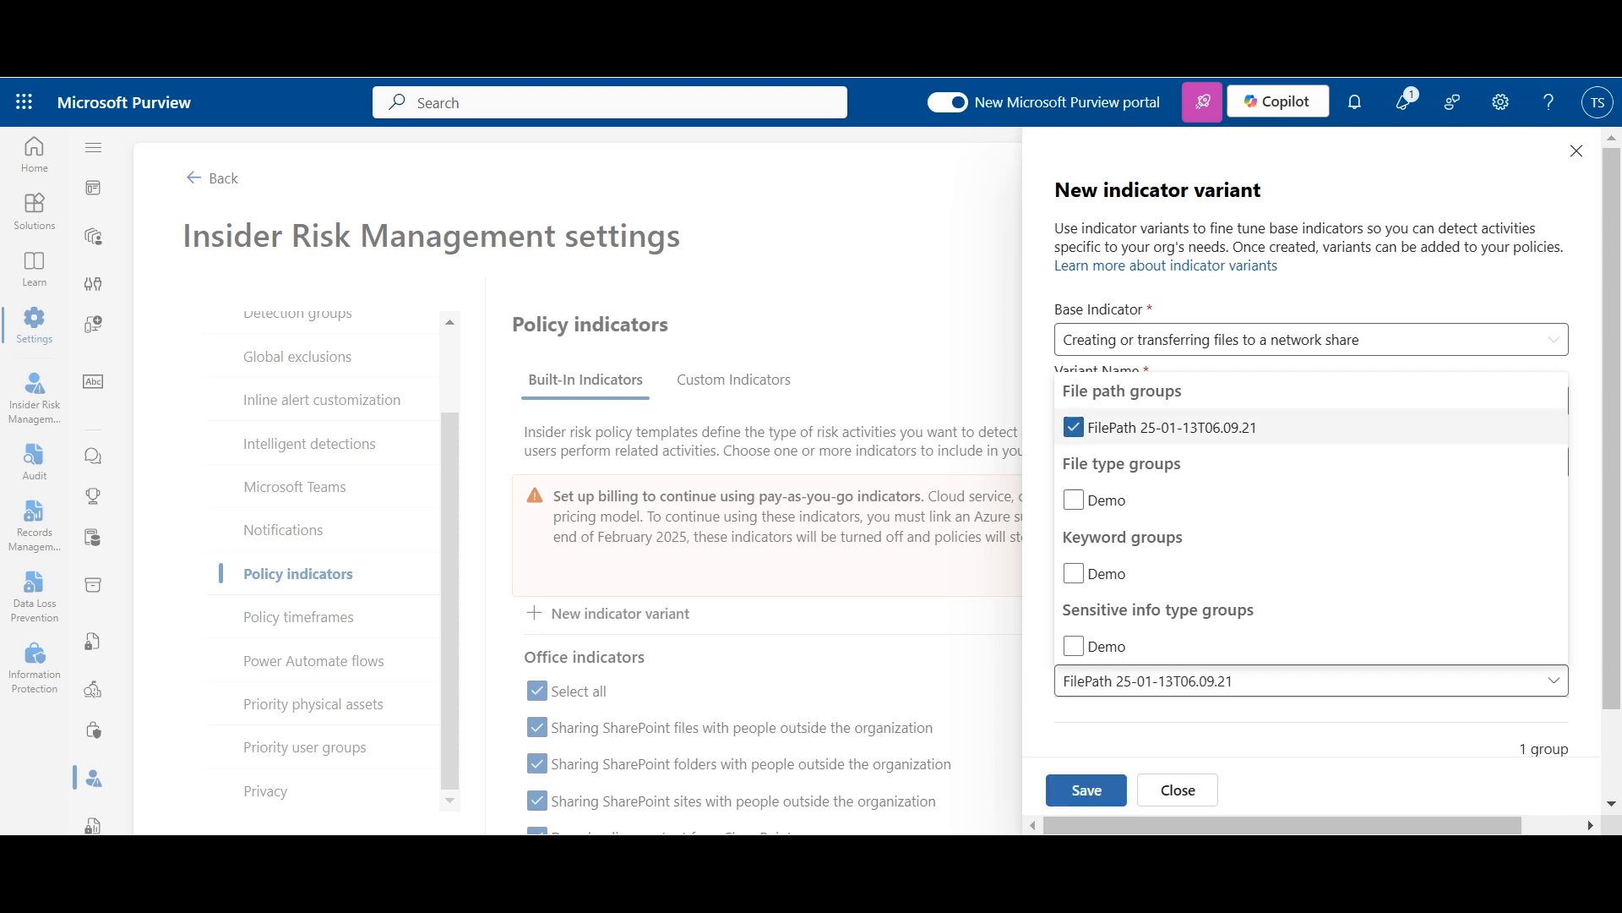
click(1087, 790)
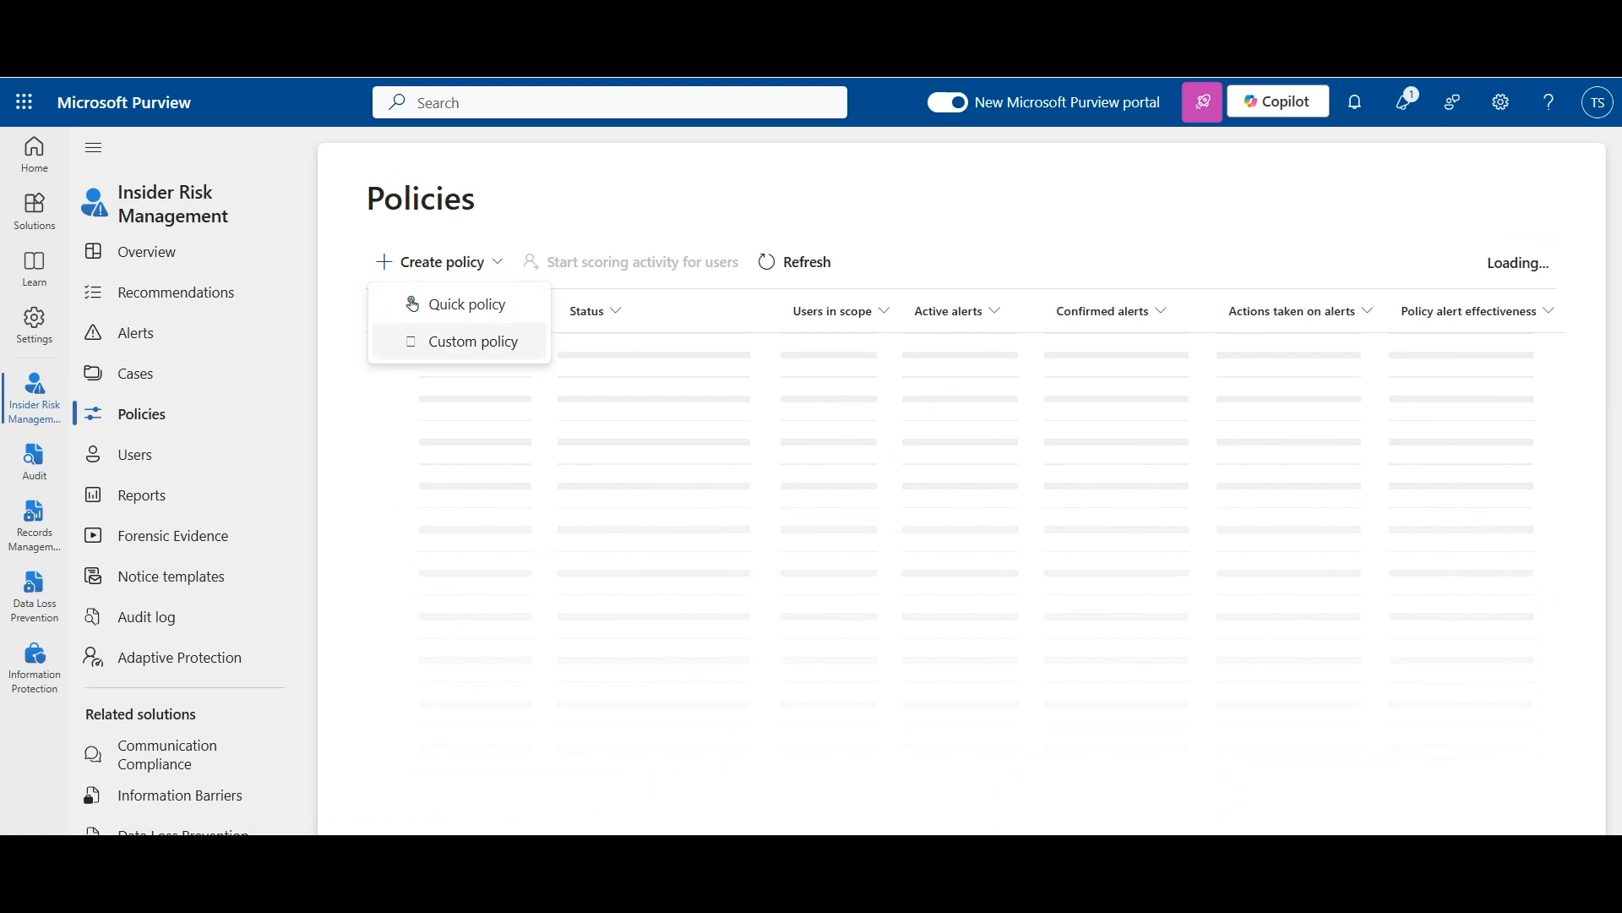
Start a custom insider risk policy using the Data leaks template.
click(470, 340)
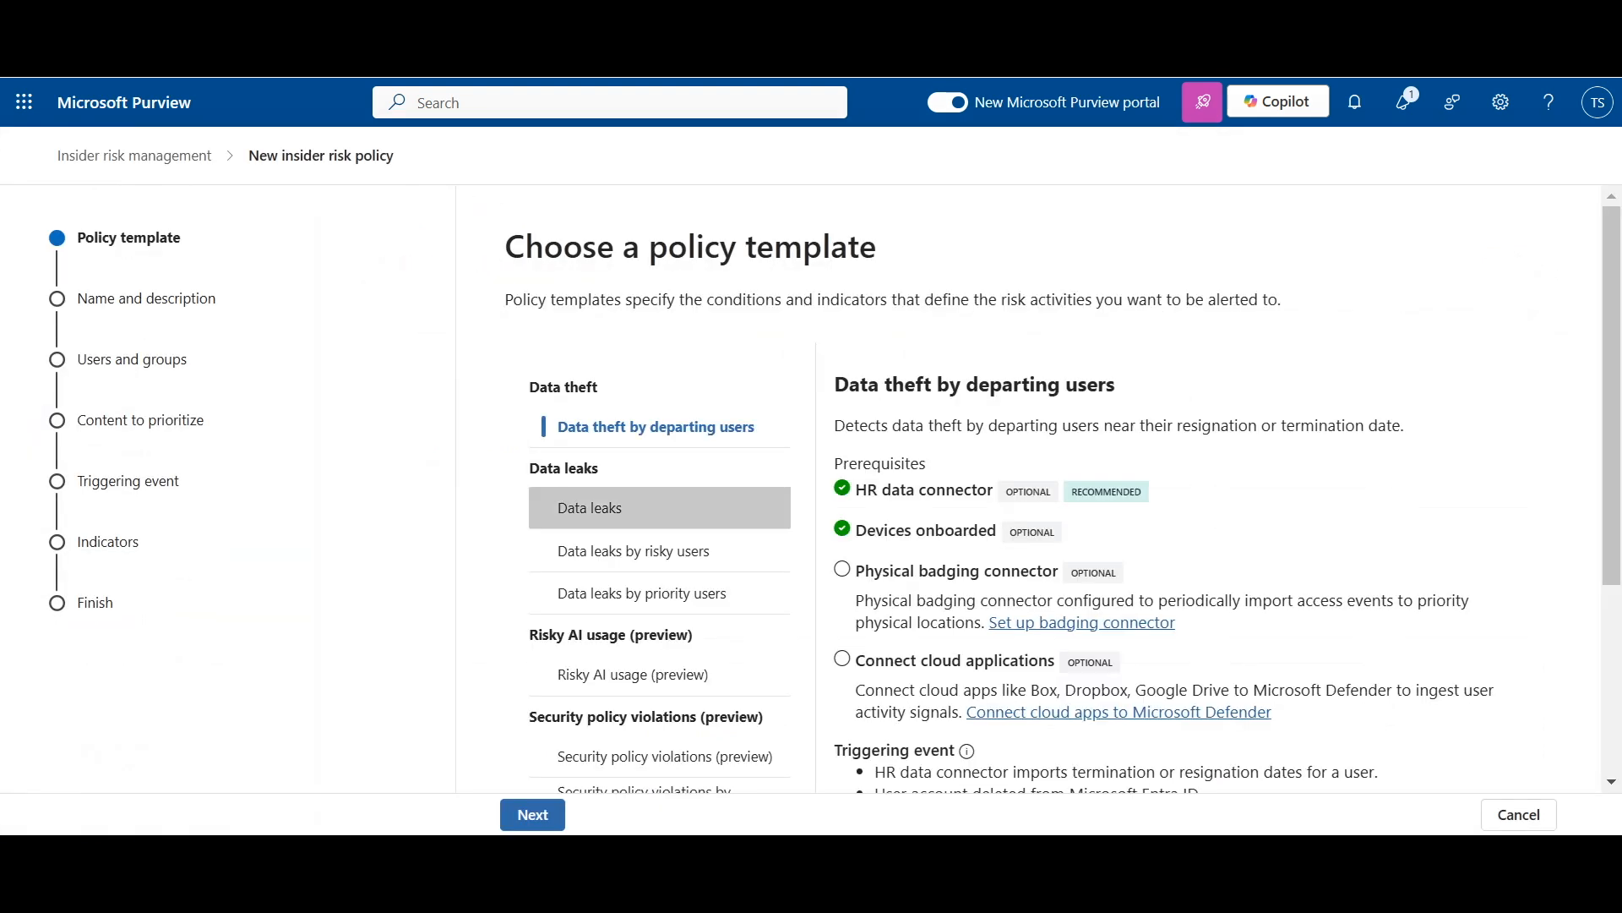
click(591, 508)
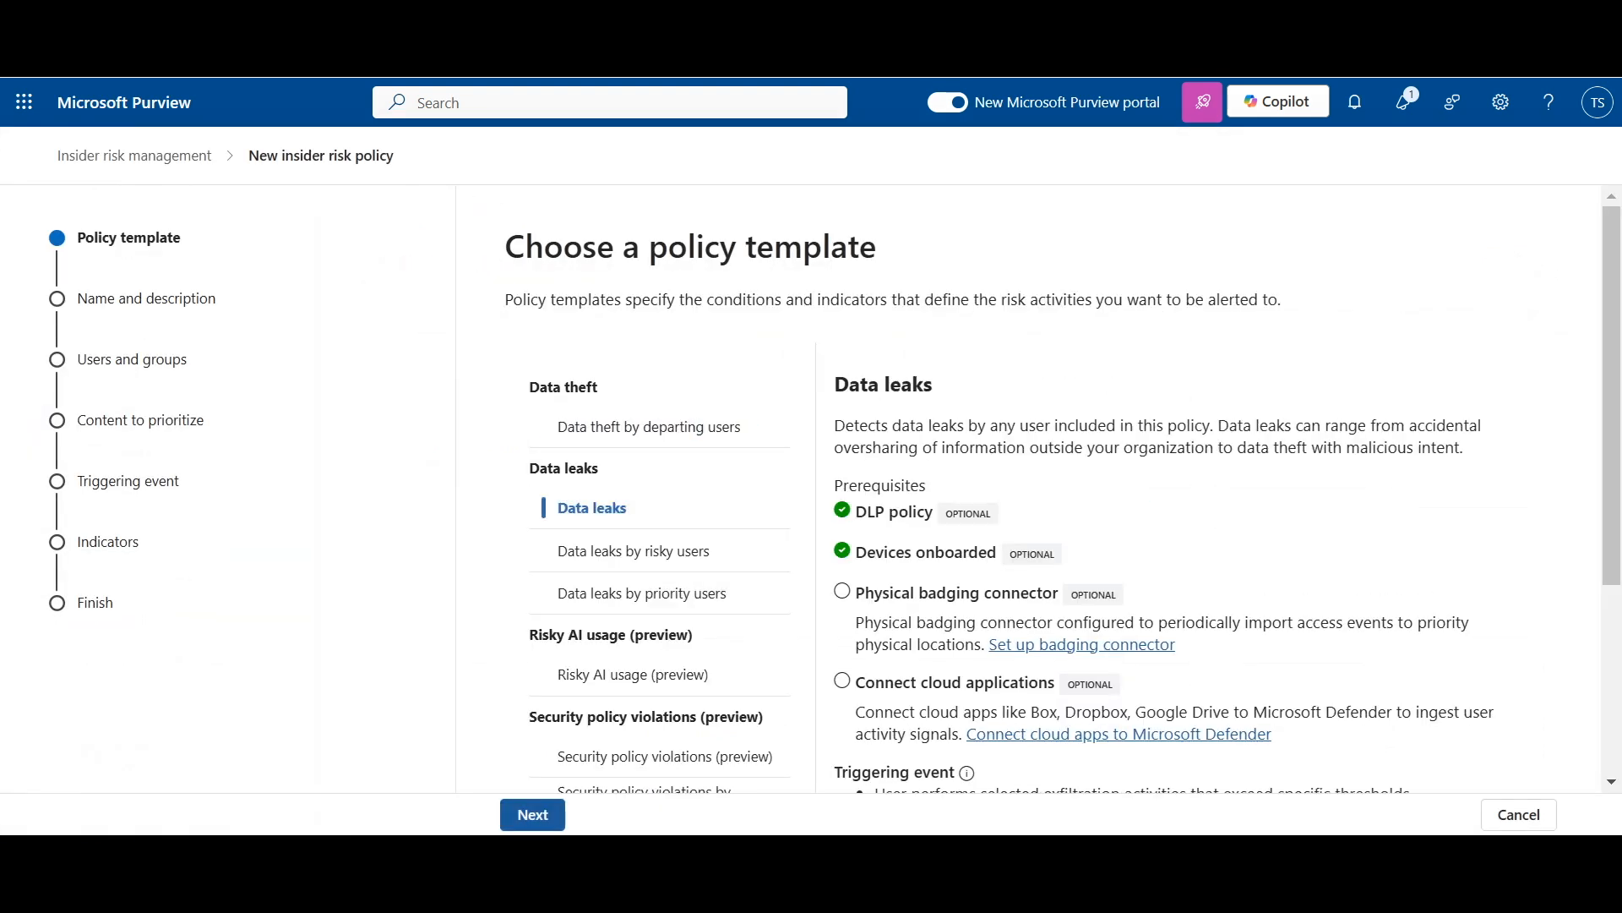
click(532, 814)
Name the policy File Paths Group and Custom Indicator Demo and apply it to all users, groups, and adaptive scopes.
text(File Paths Group and Custom Indicator Demo)
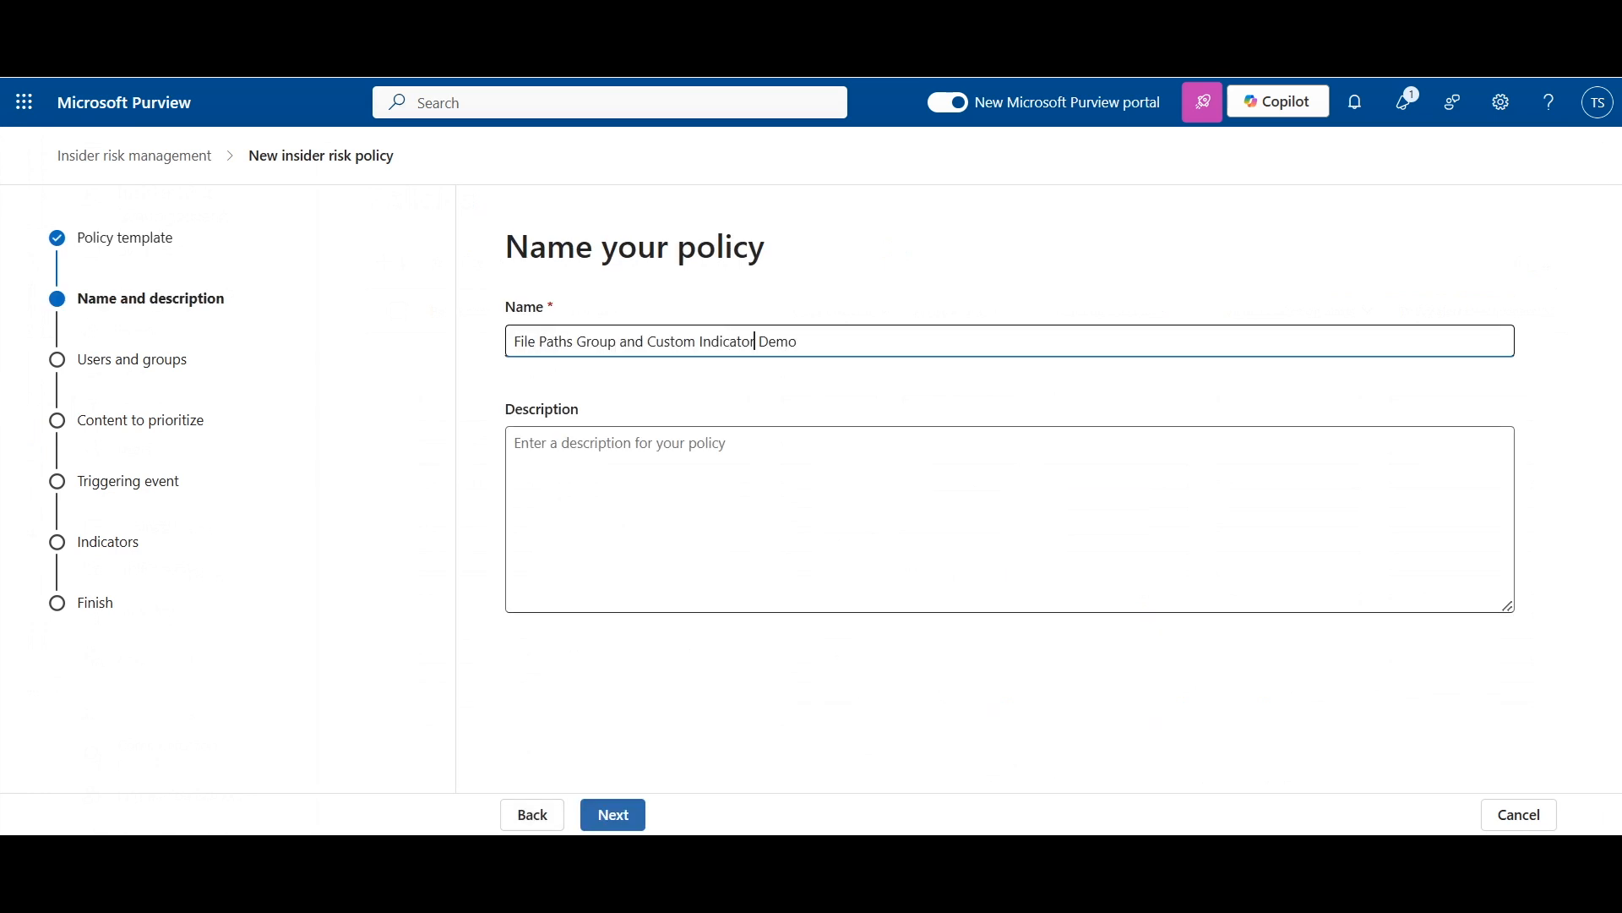
click(613, 814)
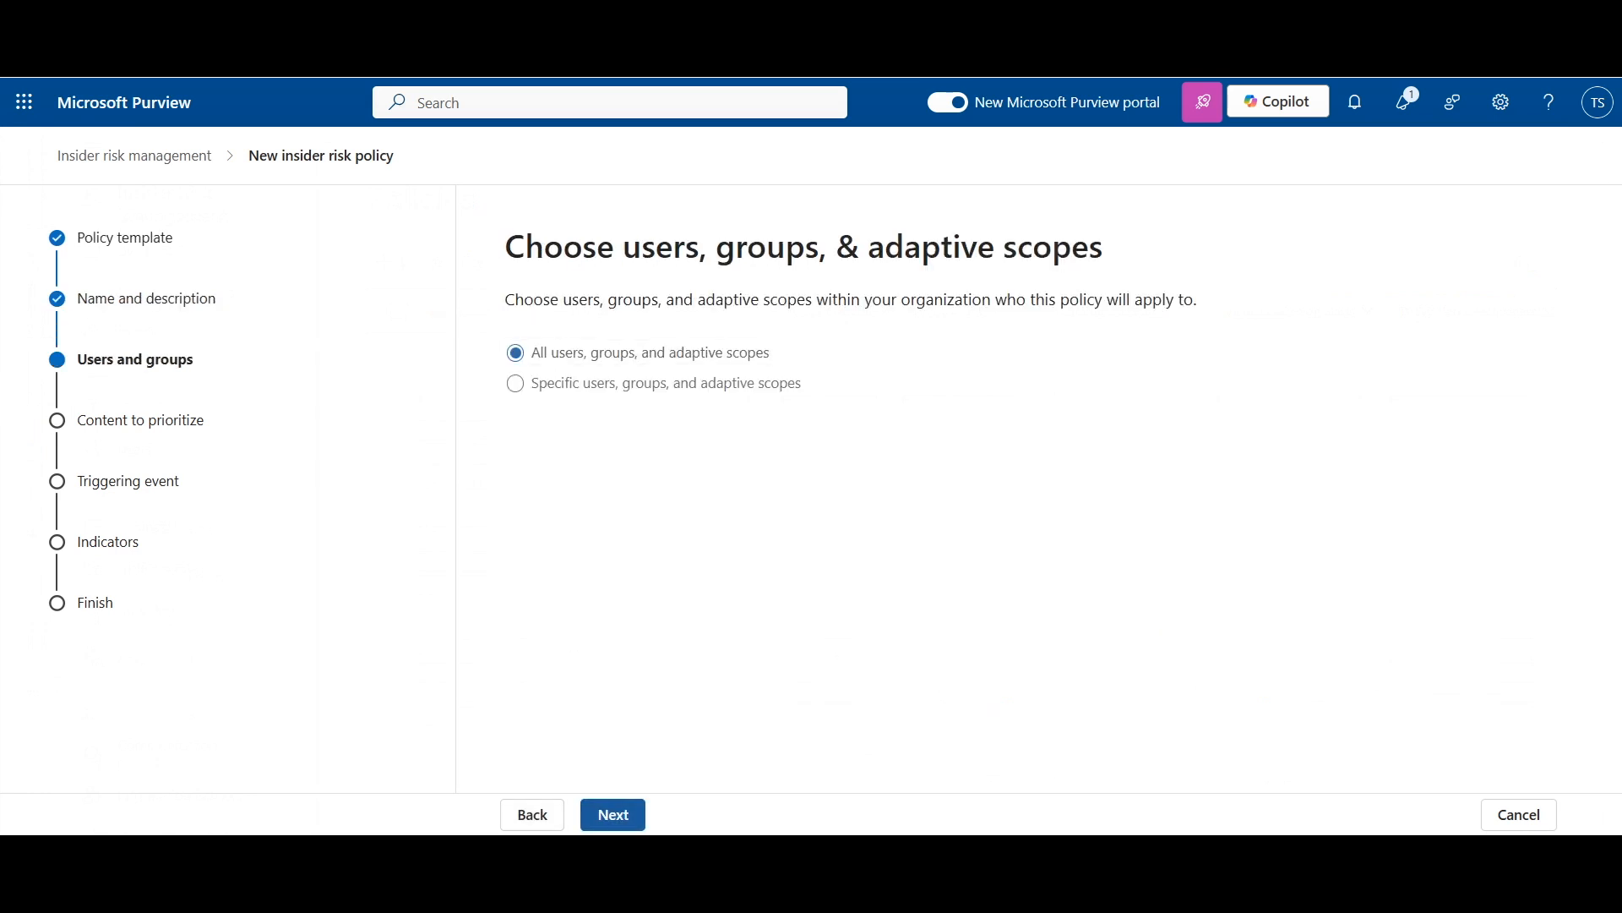
click(613, 814)
click(614, 815)
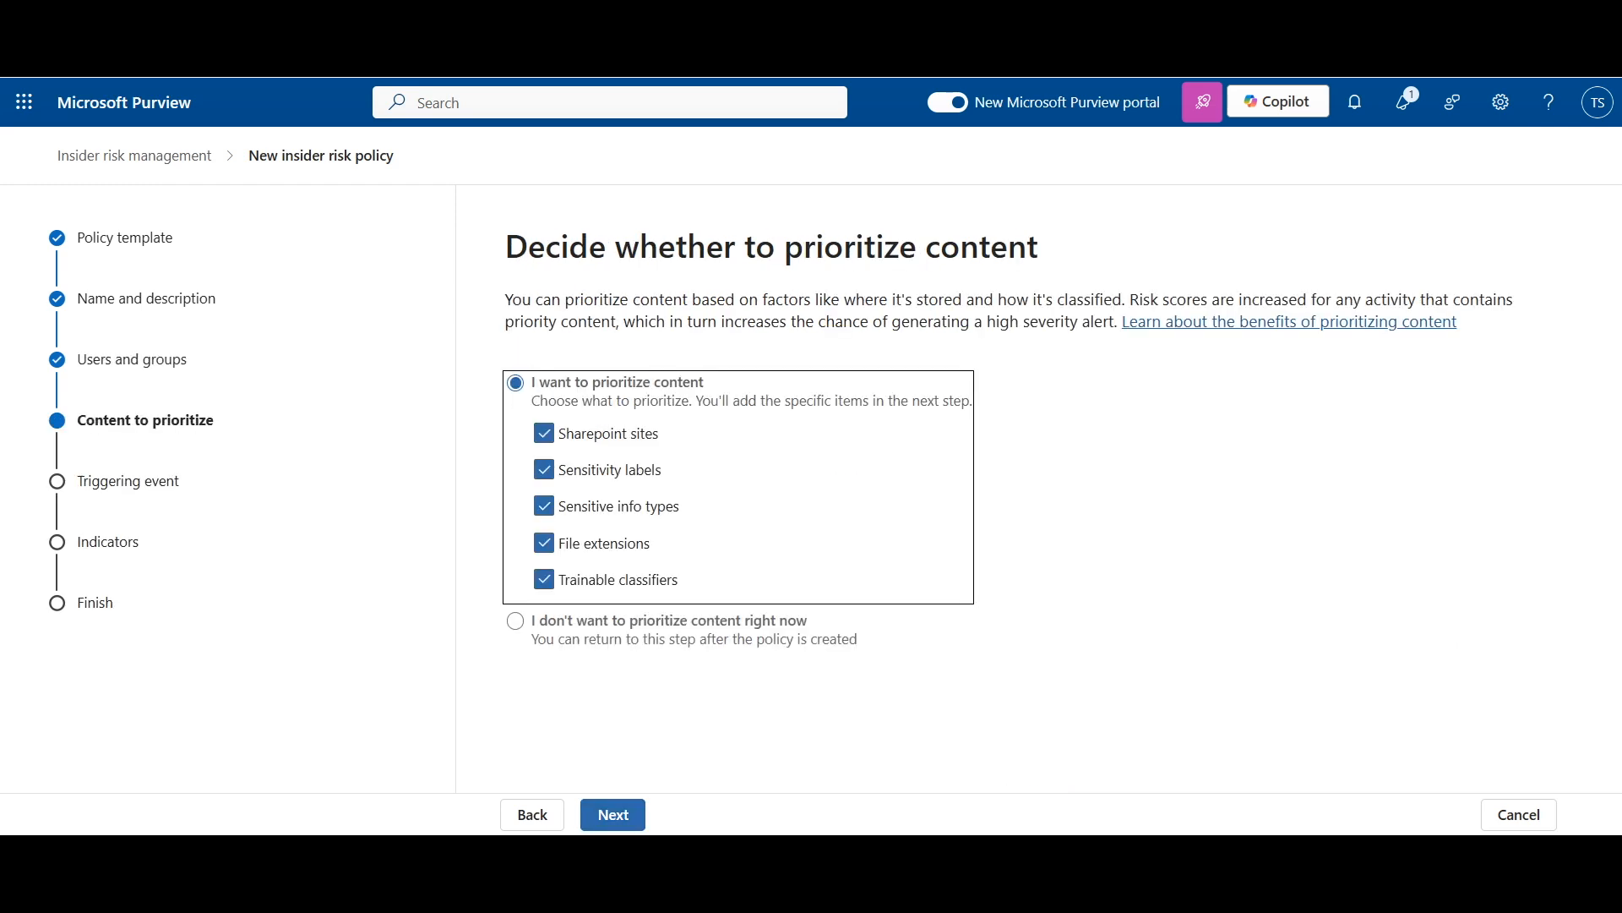
Opt out of prioritizing content, keep the default triggering event selections, and apply the built-in trigger thresholds.
click(515, 621)
click(613, 814)
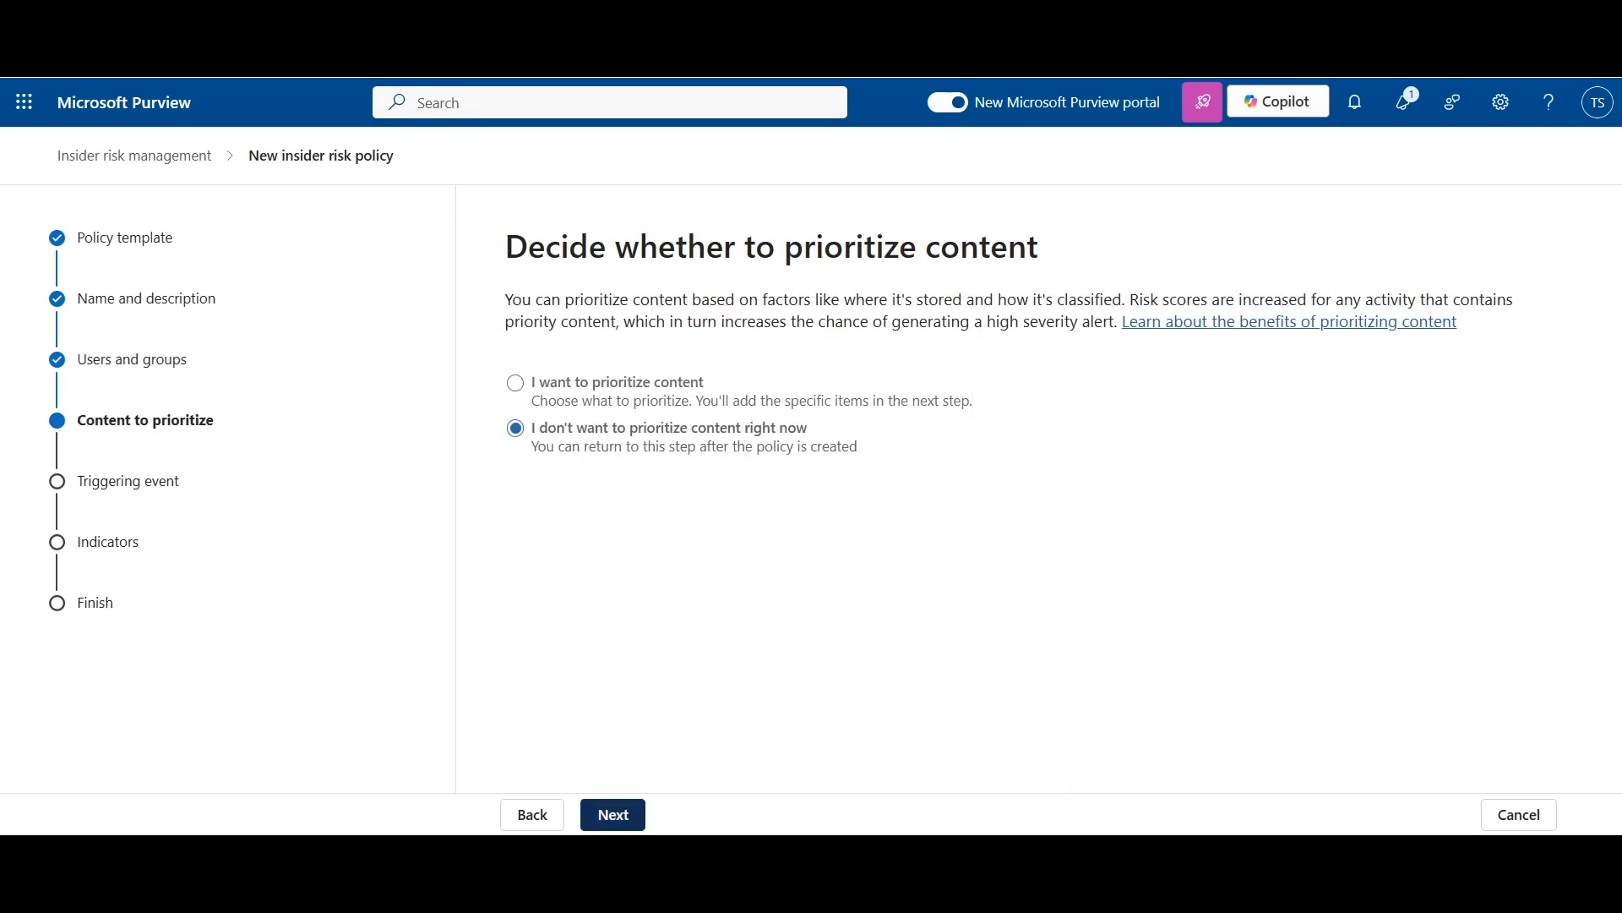
scroll(1014, 490, down, 15)
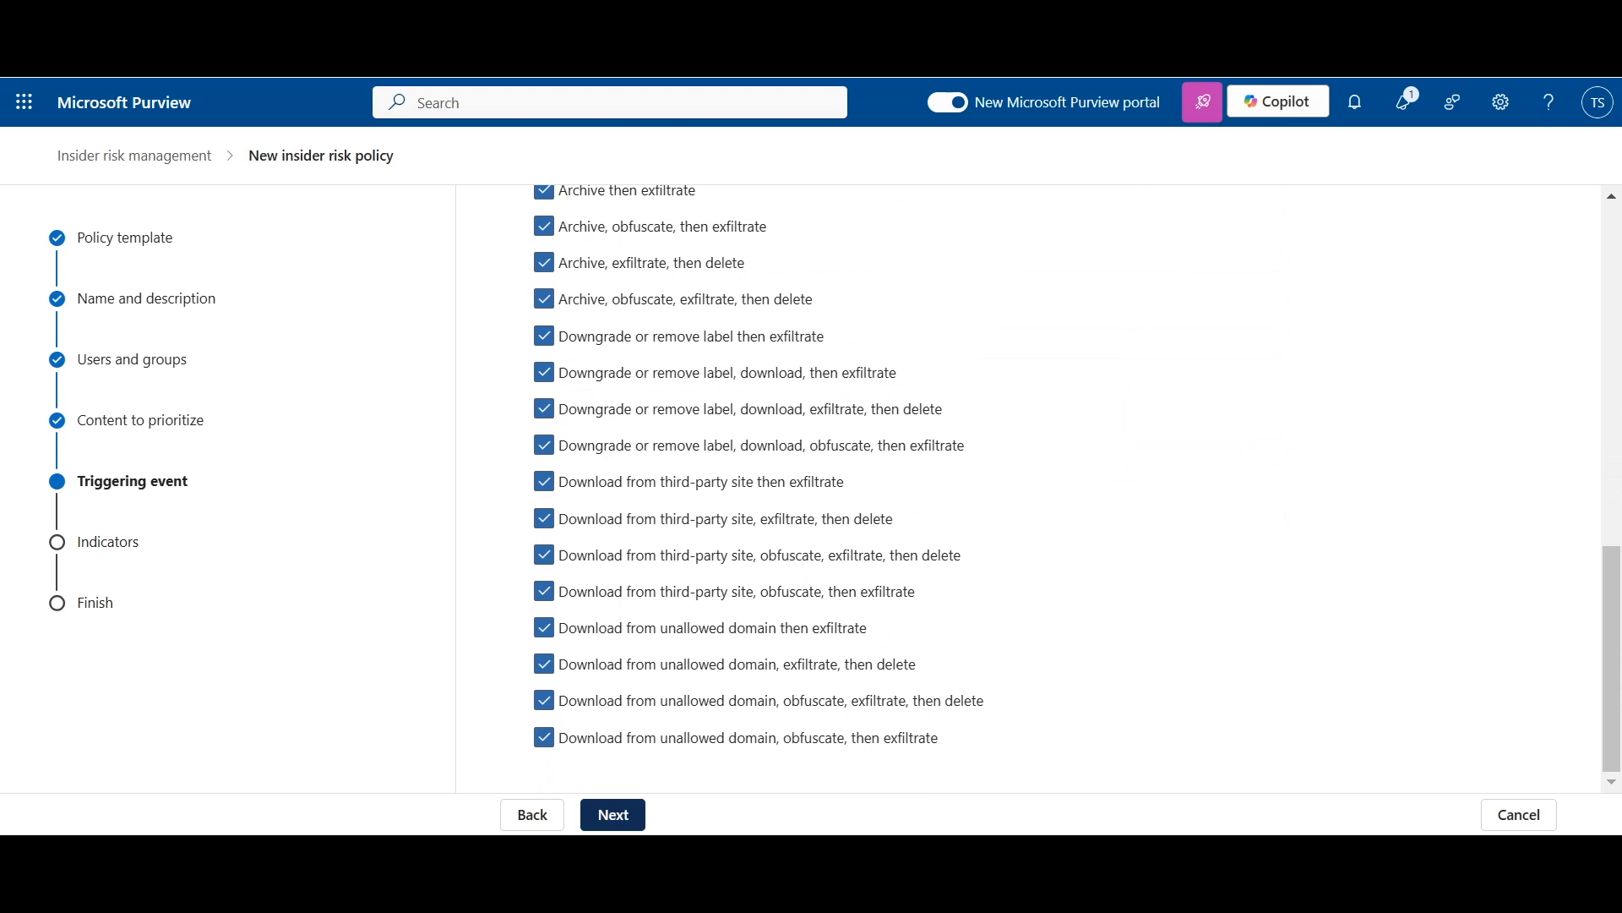
click(613, 815)
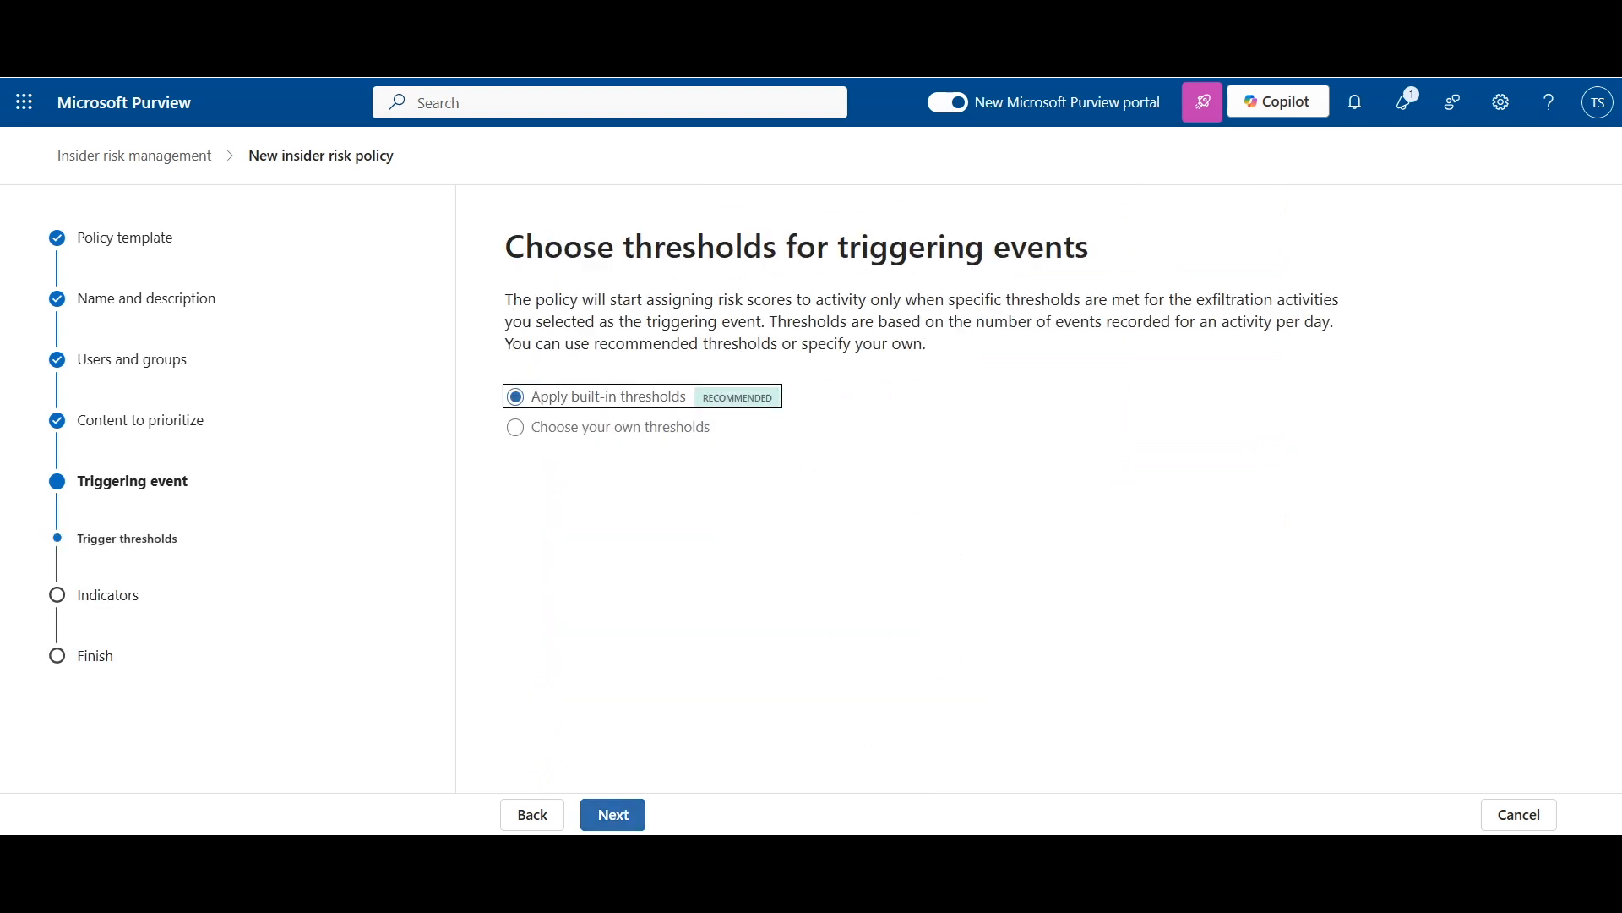
click(614, 814)
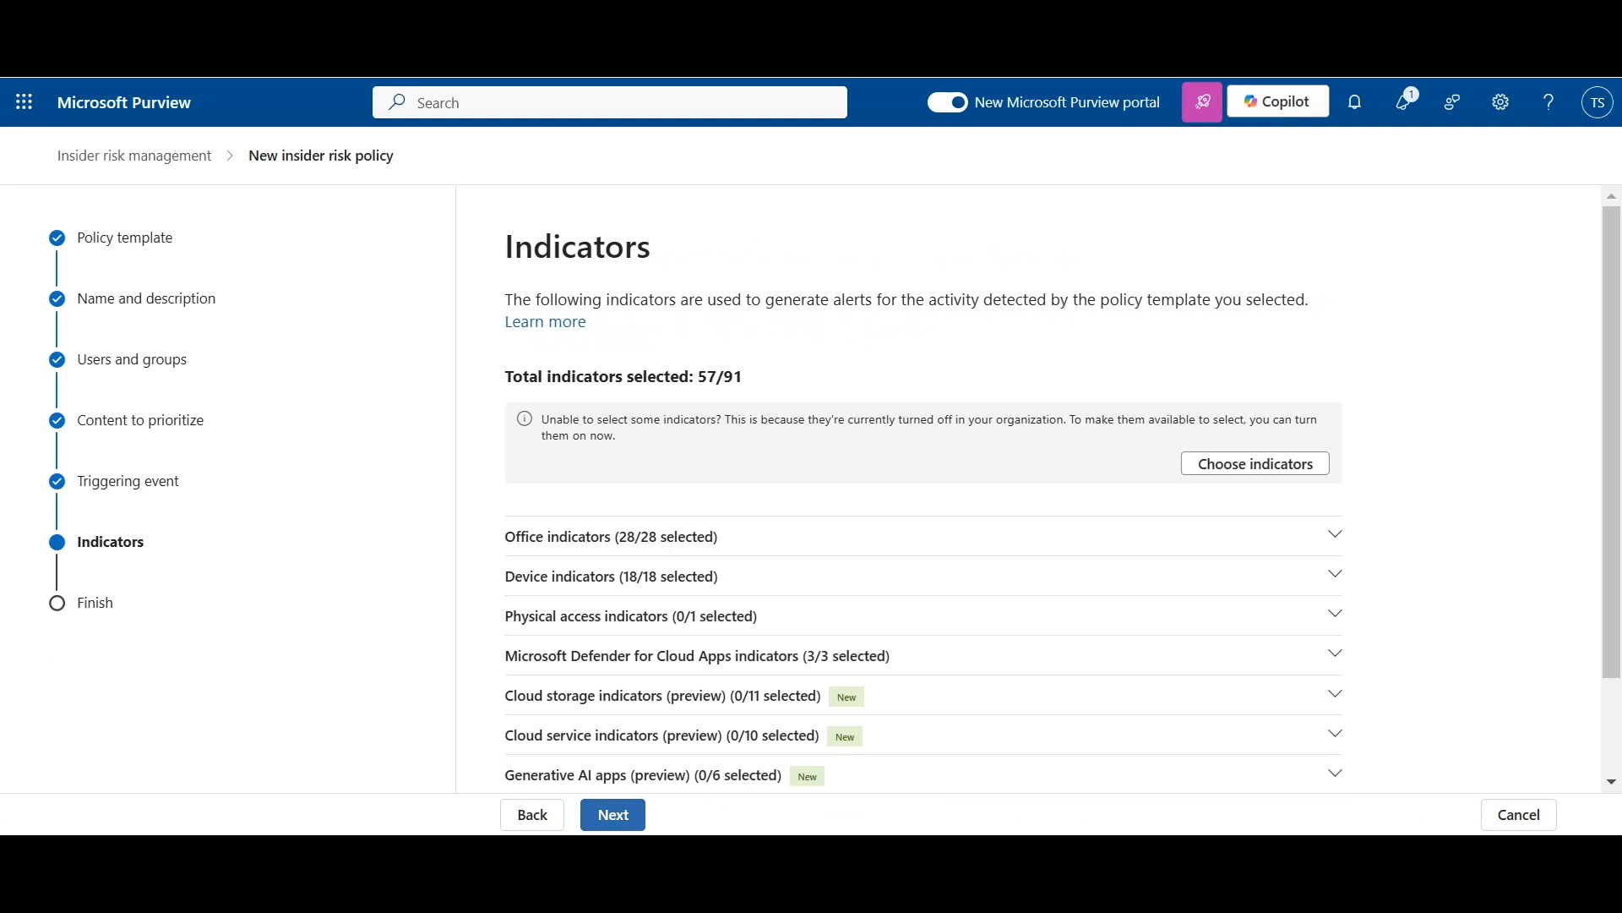
Exclude the 25-01-12T22.14.47 and Finance variants of the network share device indicator, leaving the base and ATIP Network Share selected.
click(1335, 573)
scroll(924, 490, down, 4)
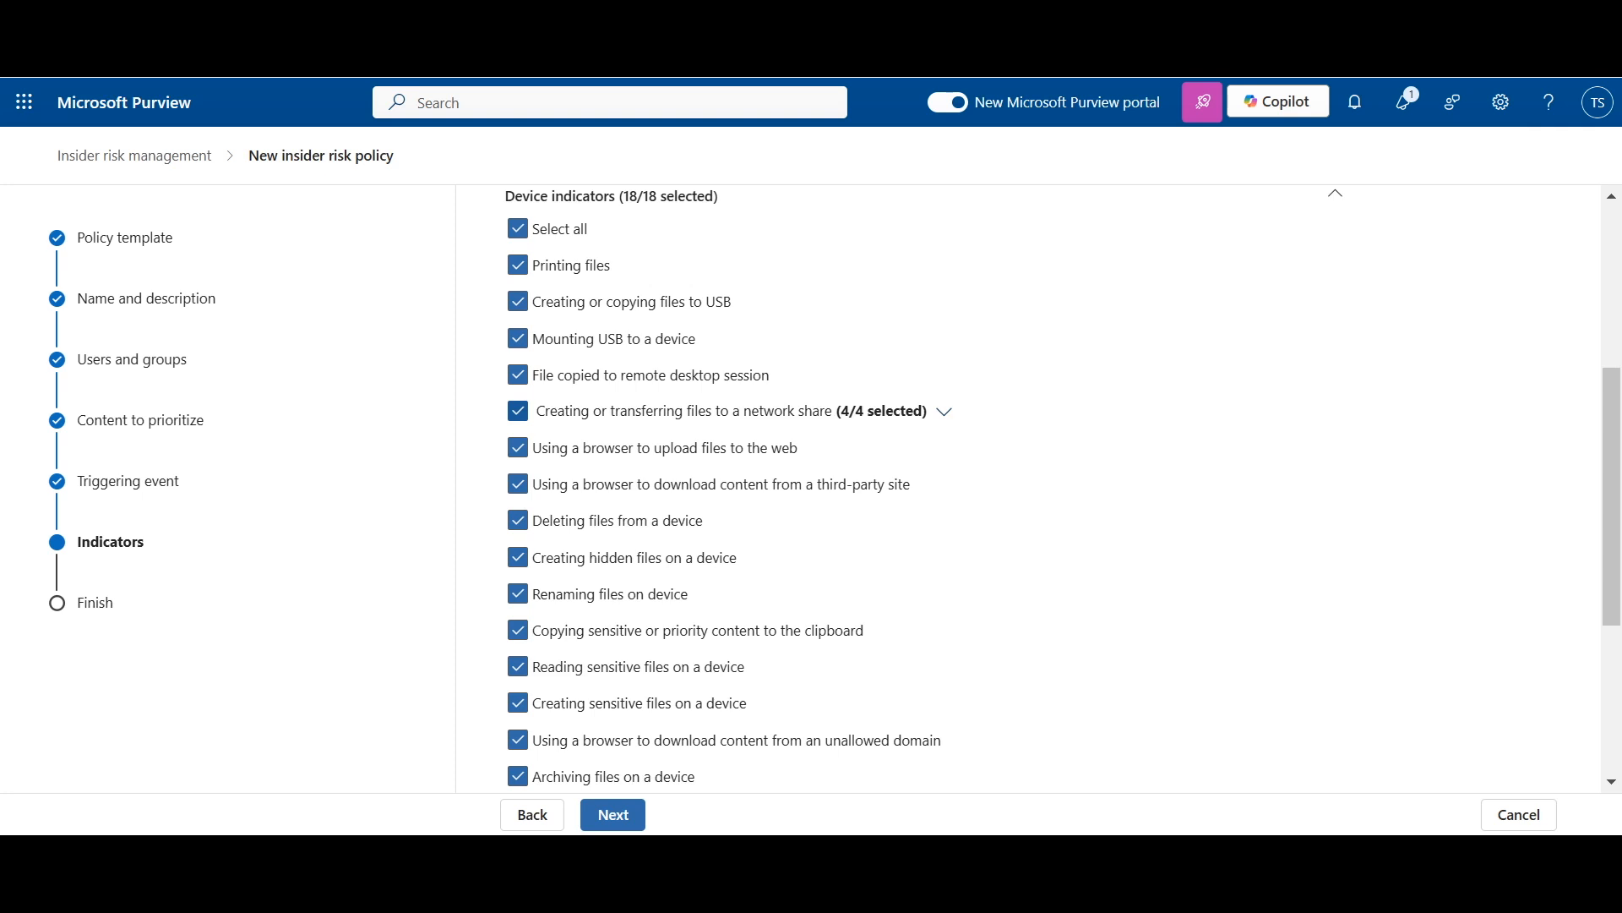
click(944, 411)
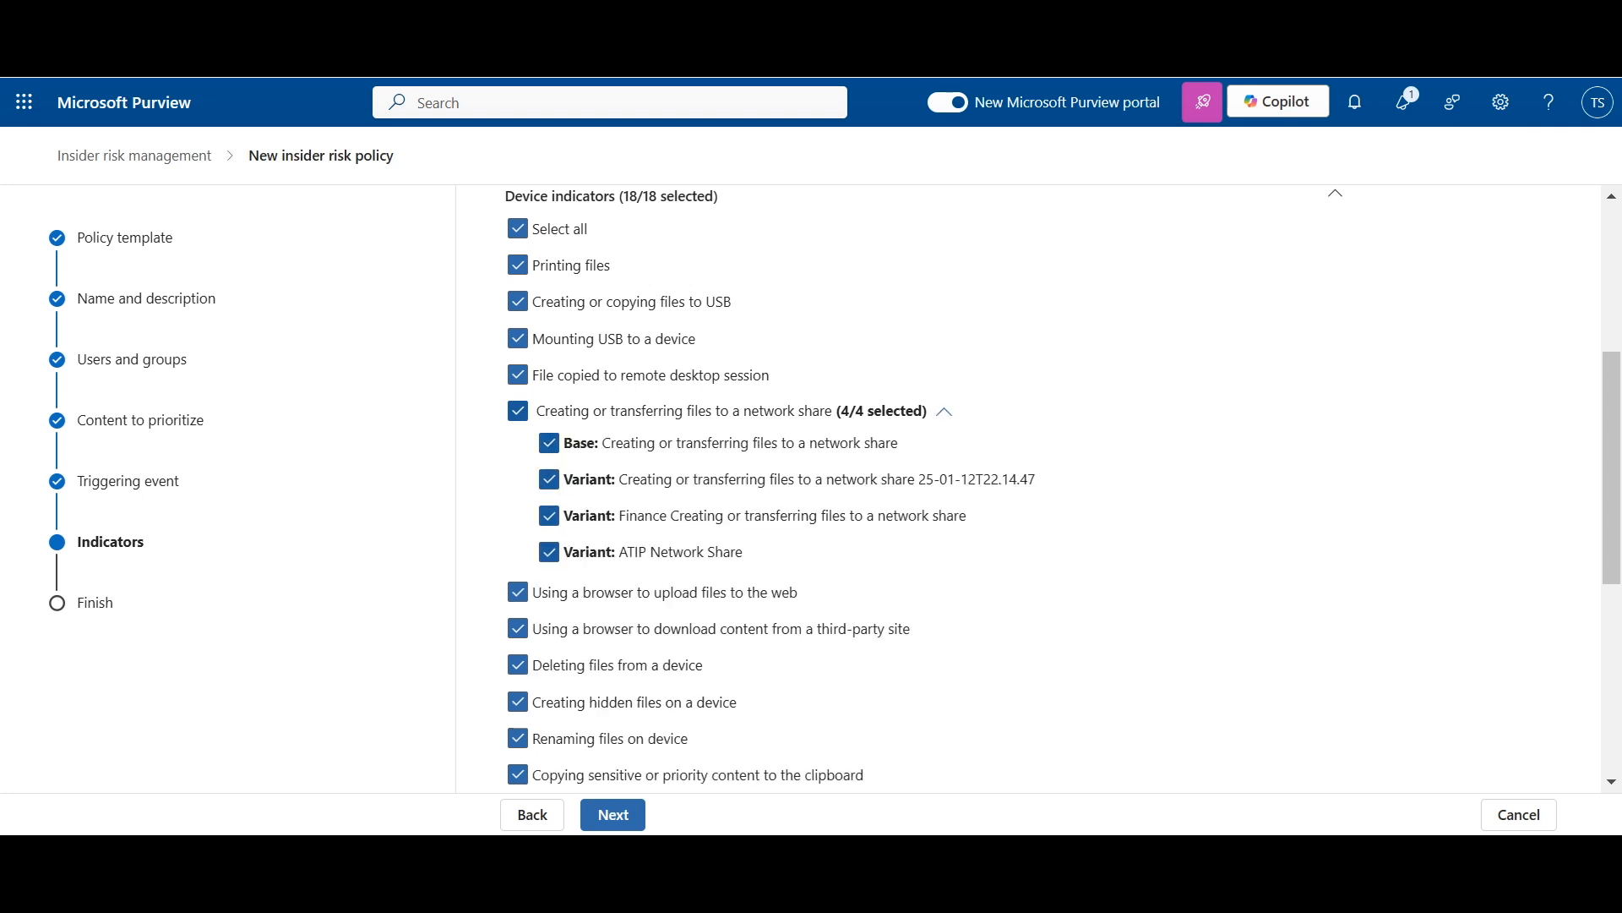
click(549, 443)
click(549, 443)
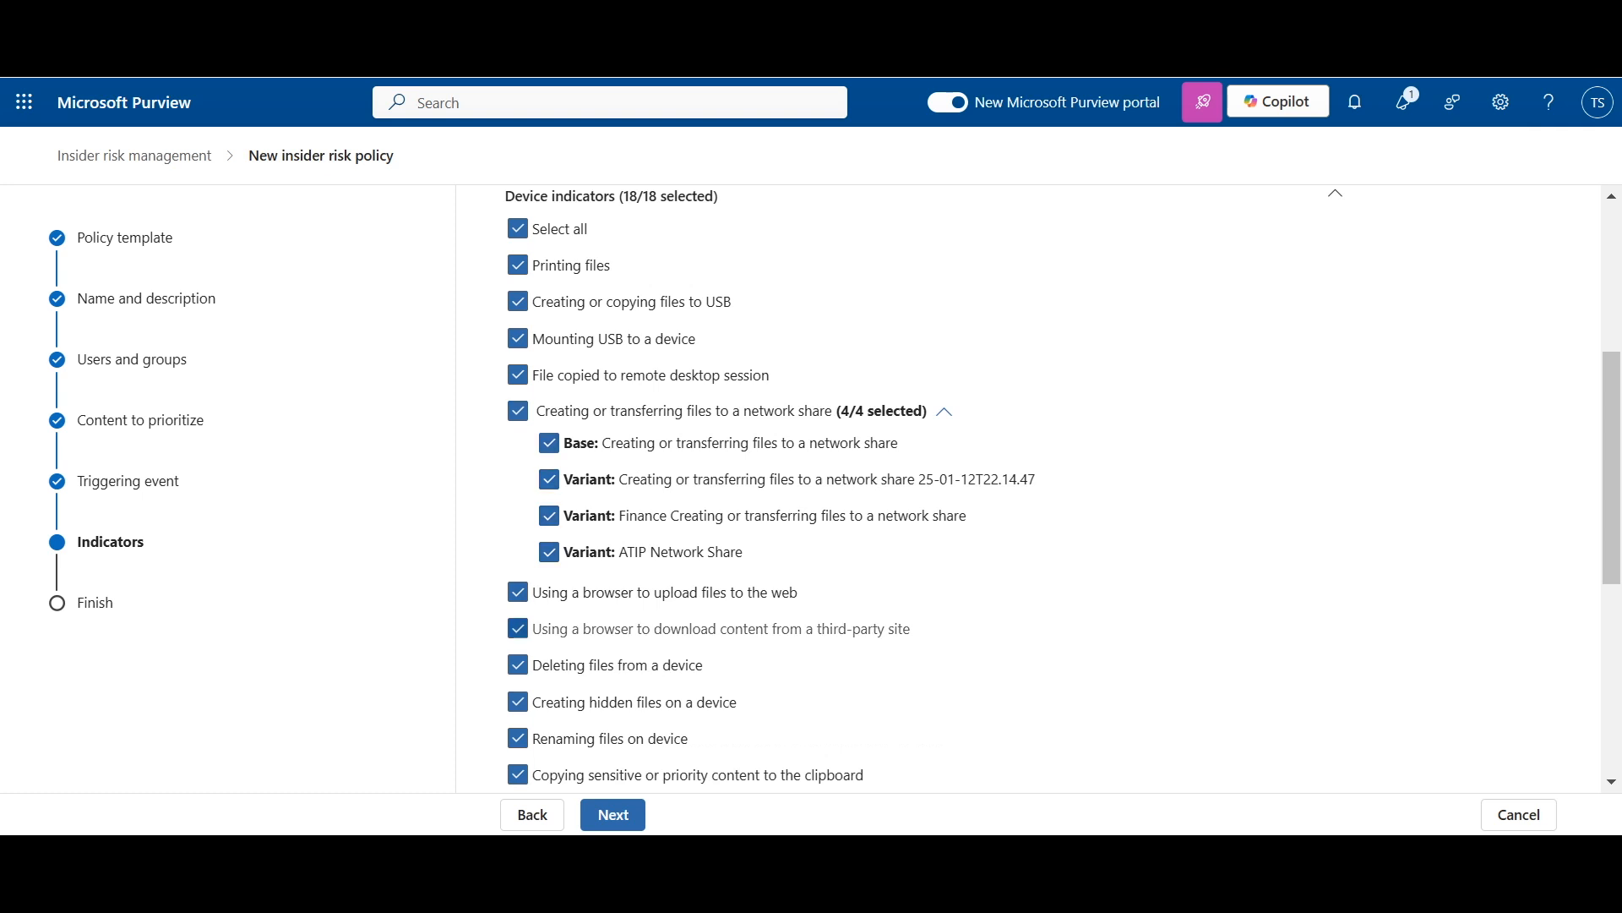
click(549, 516)
click(550, 480)
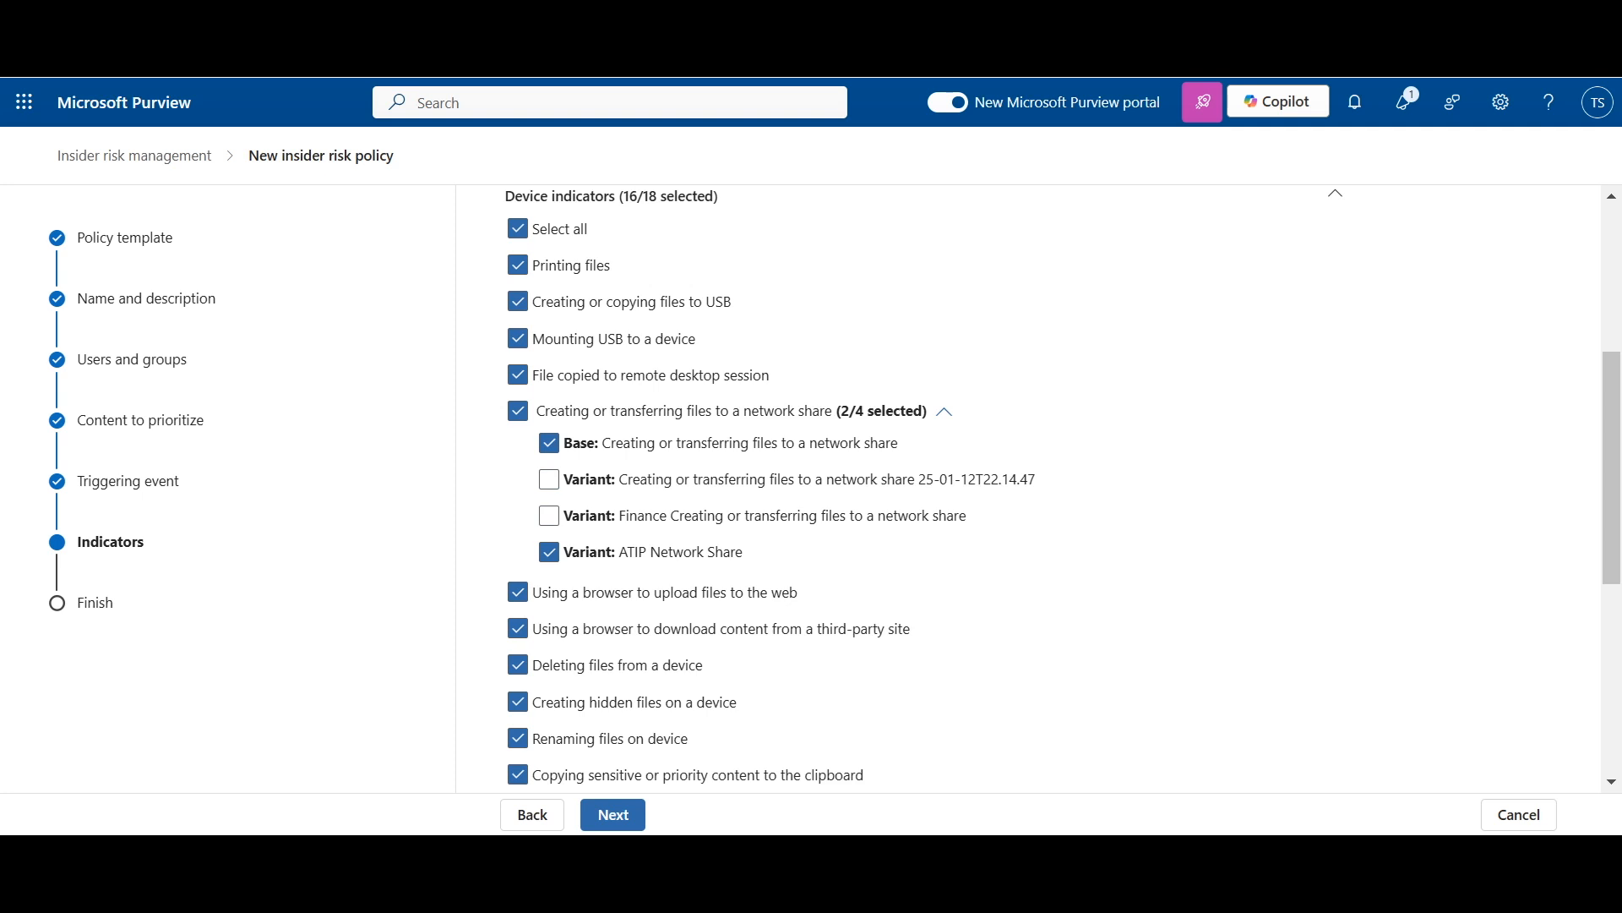
click(518, 410)
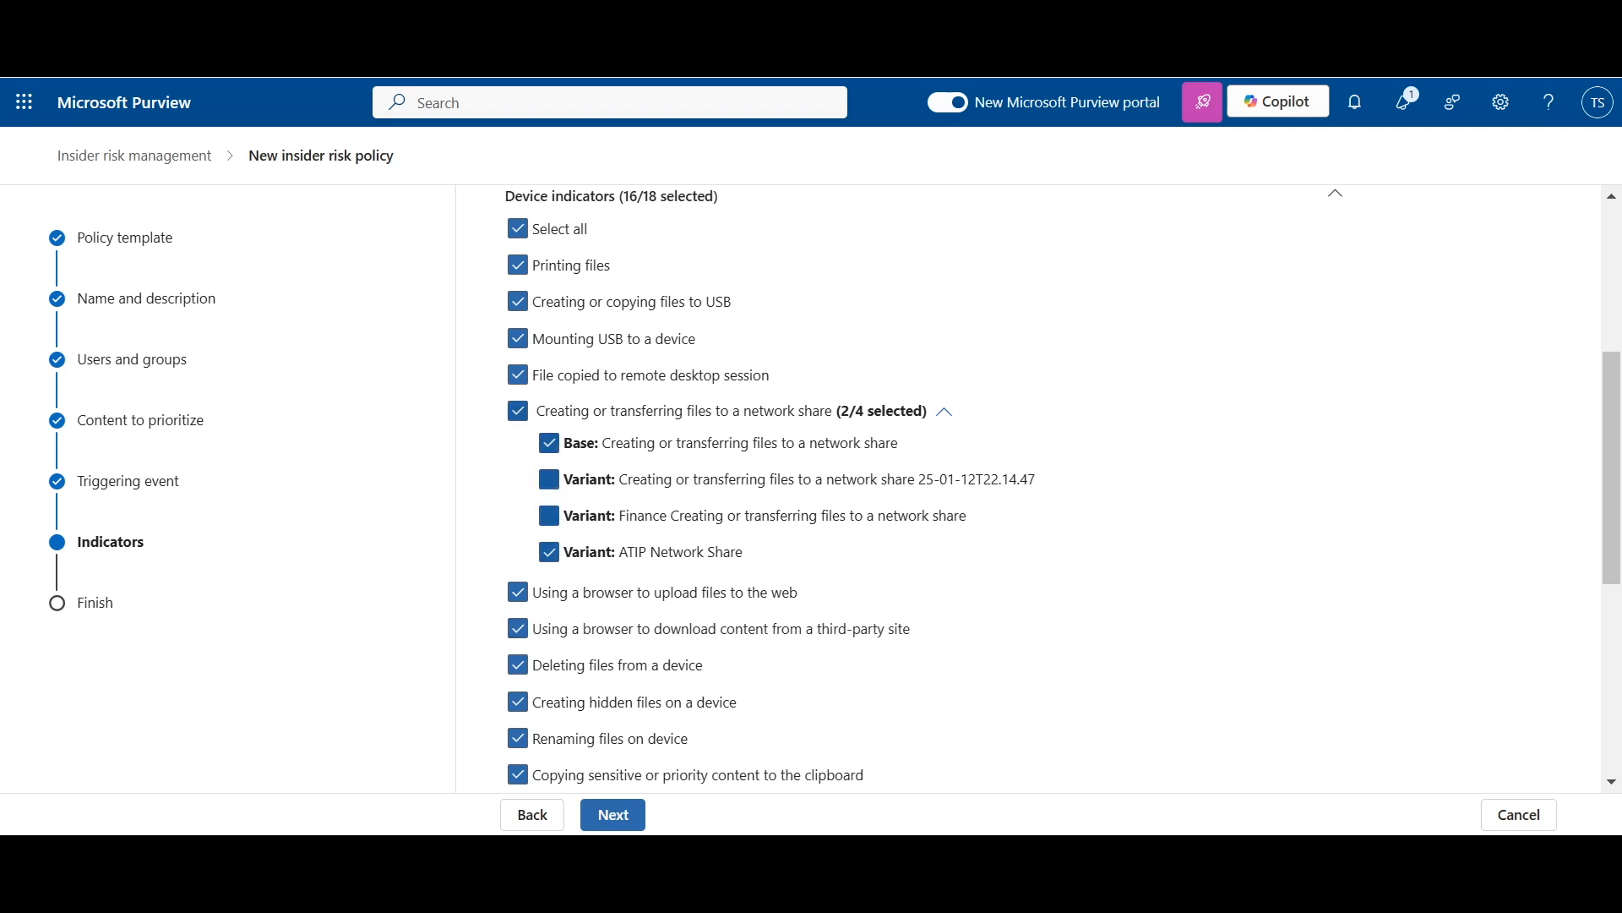
click(549, 442)
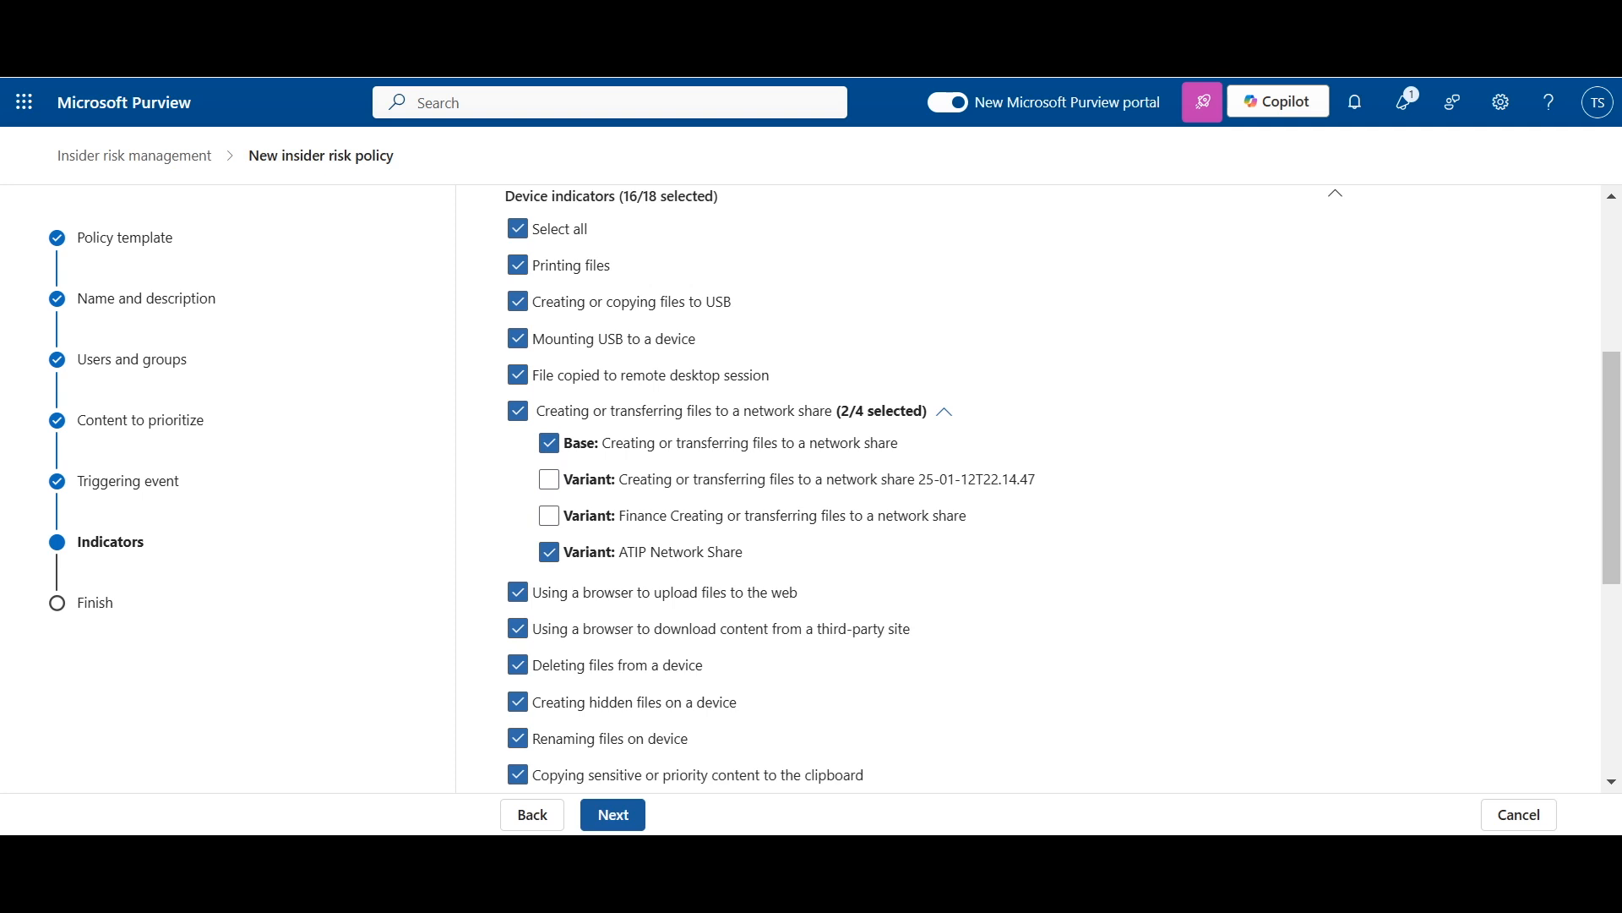
click(549, 442)
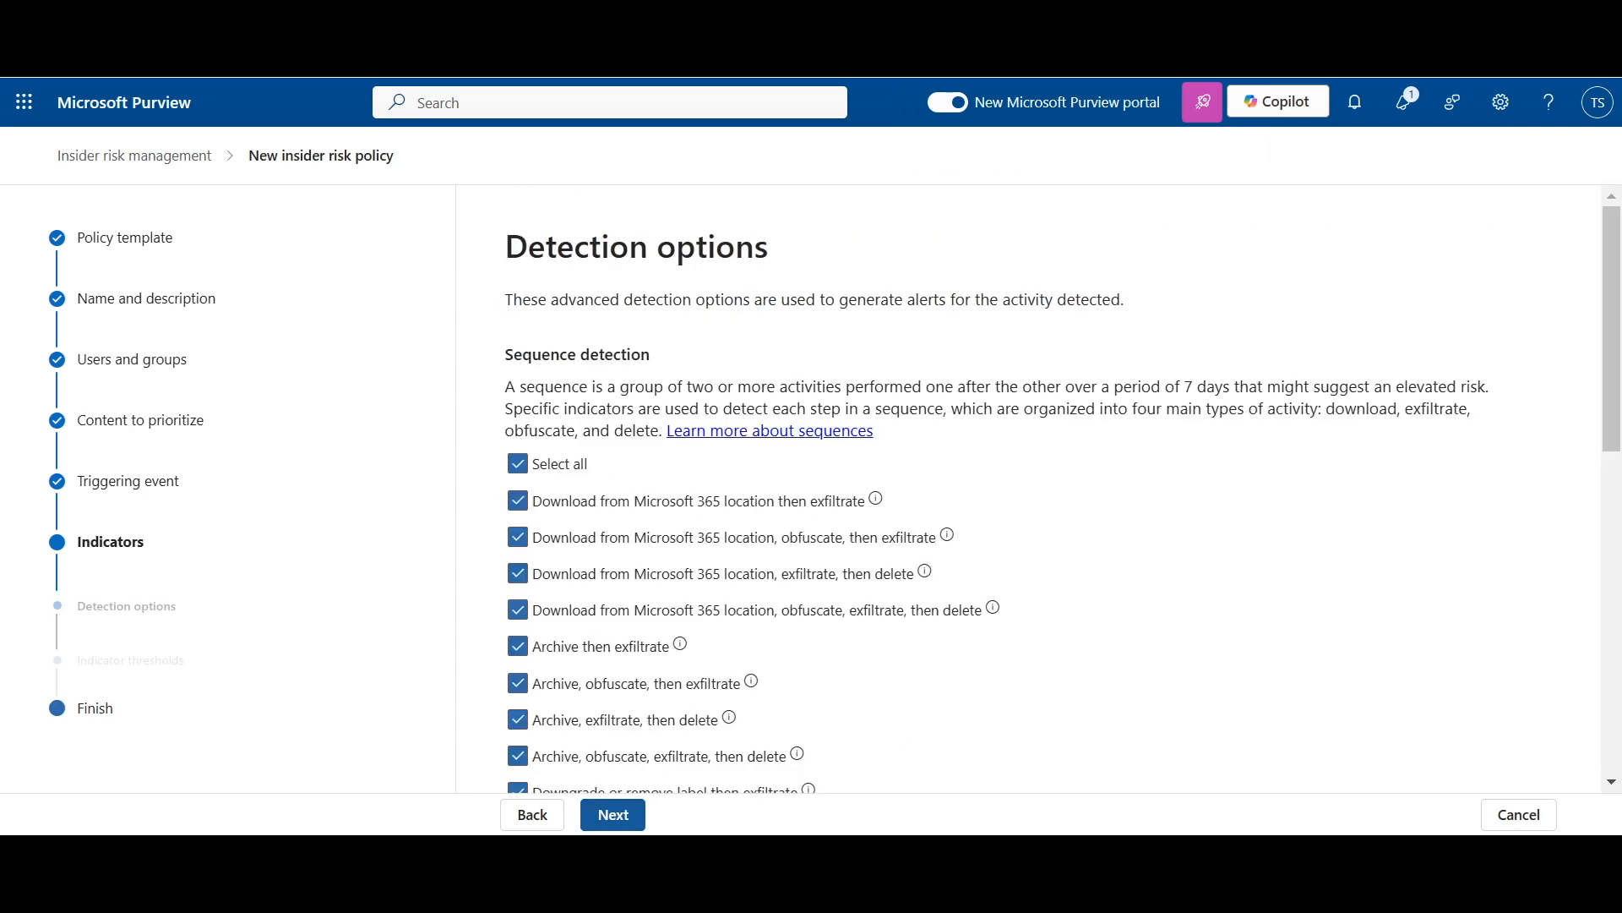
Accept the default detection options and submit the new Data leaks policy.
click(613, 814)
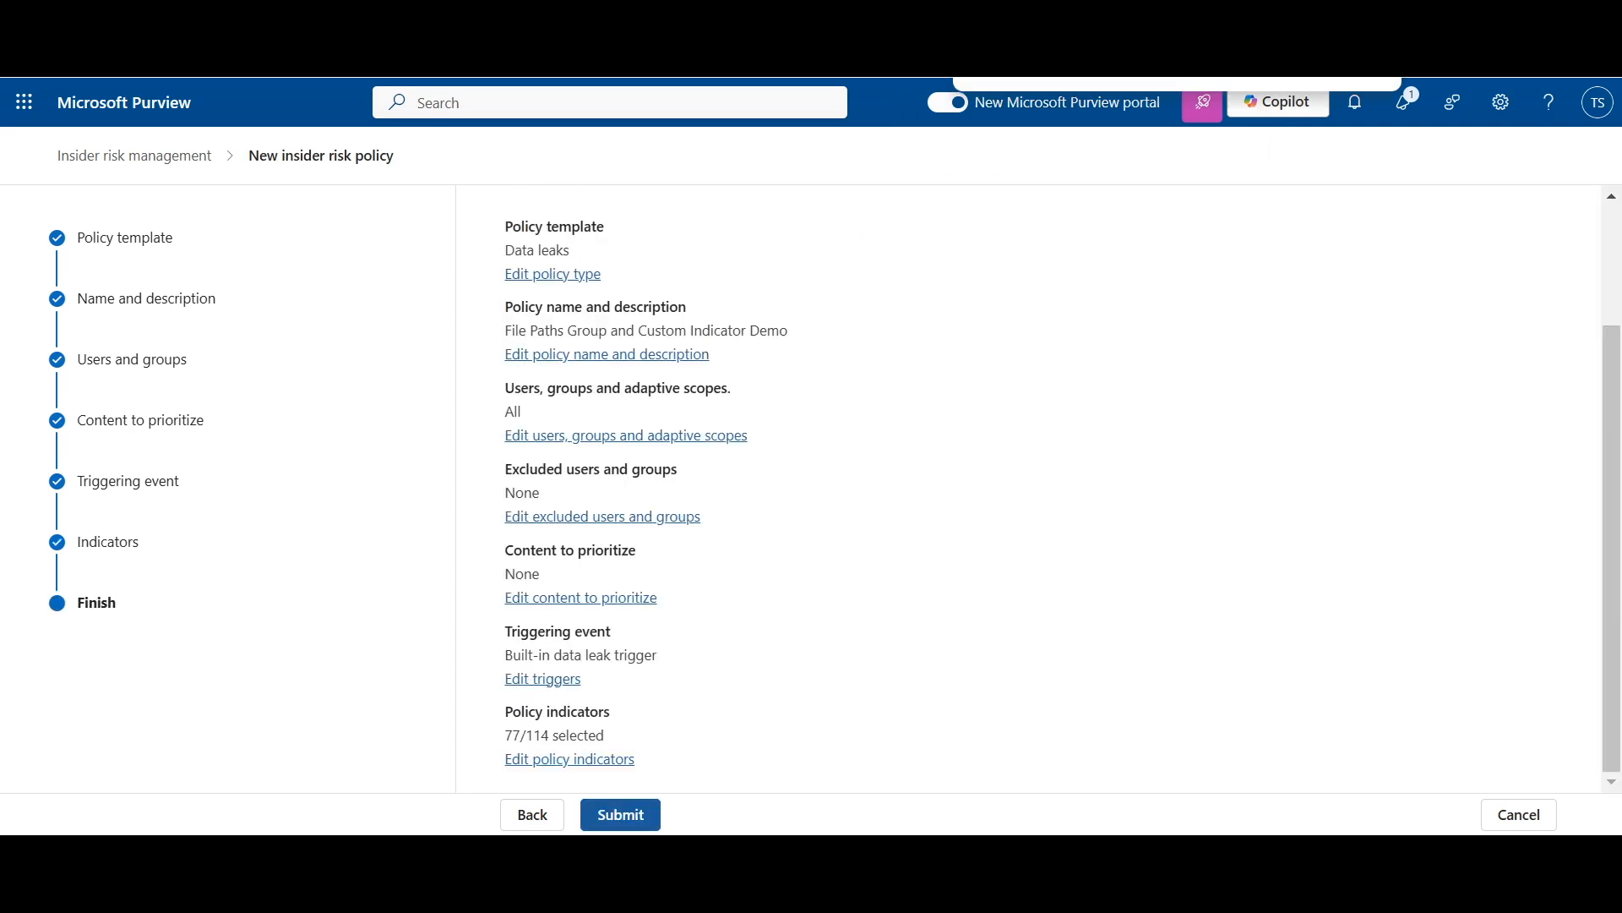
click(620, 815)
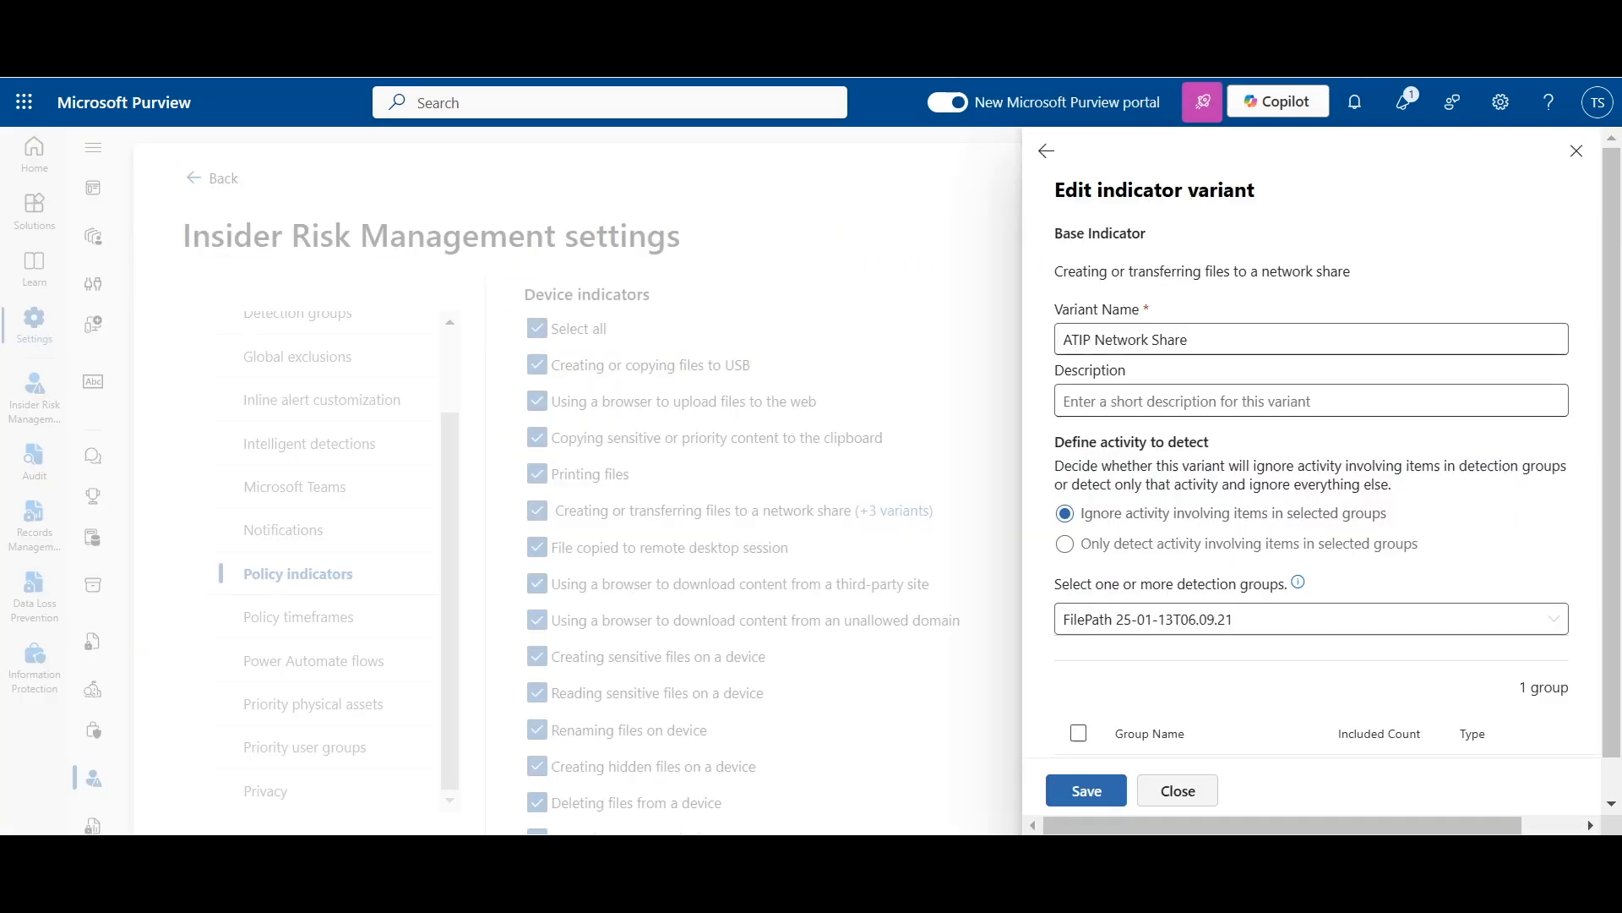
Close the ATIP Network Share variant's settings without saving and return to the list of network share variants.
click(1178, 791)
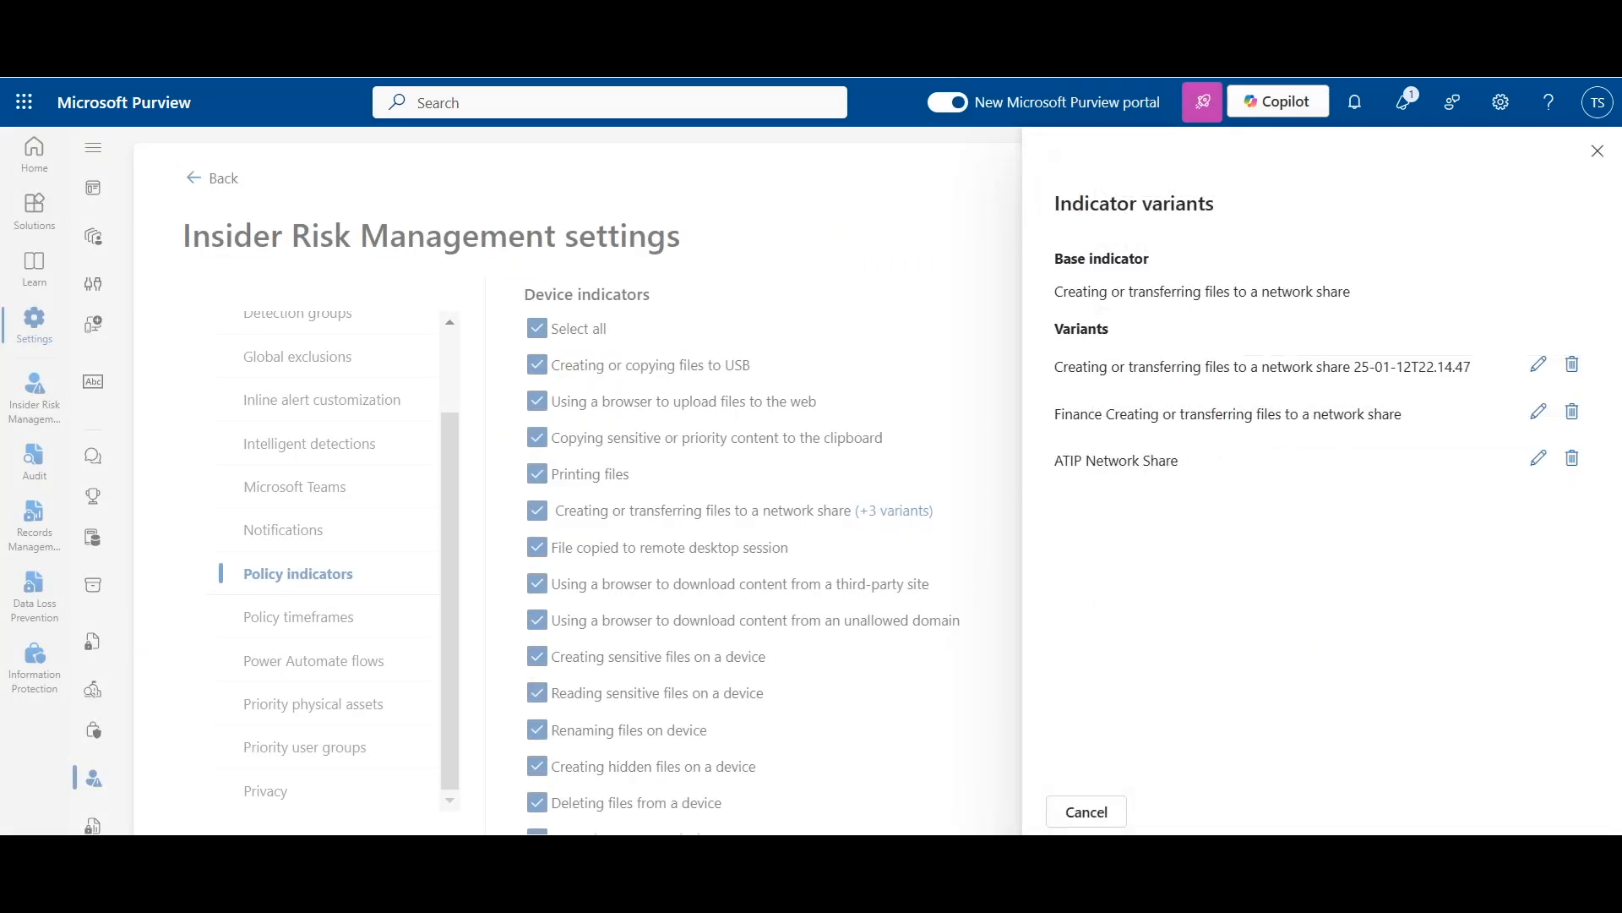